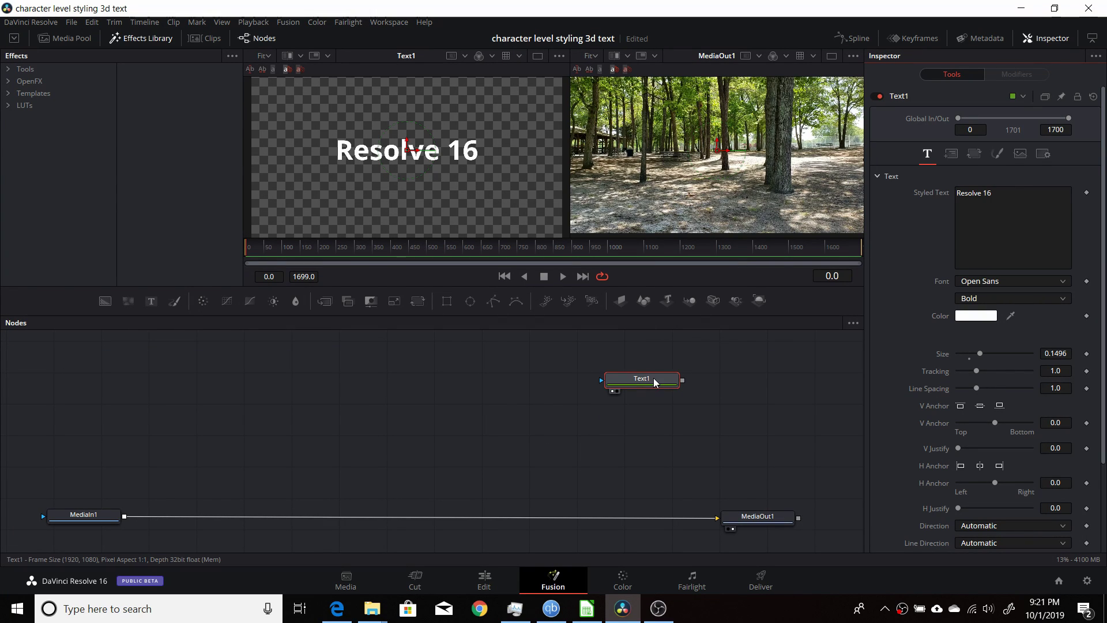
# Add Character Level Styling to Text1 and select the '16' characters in the viewer
pyautogui.moveTo(653, 379); pyautogui.dragTo(633, 383)
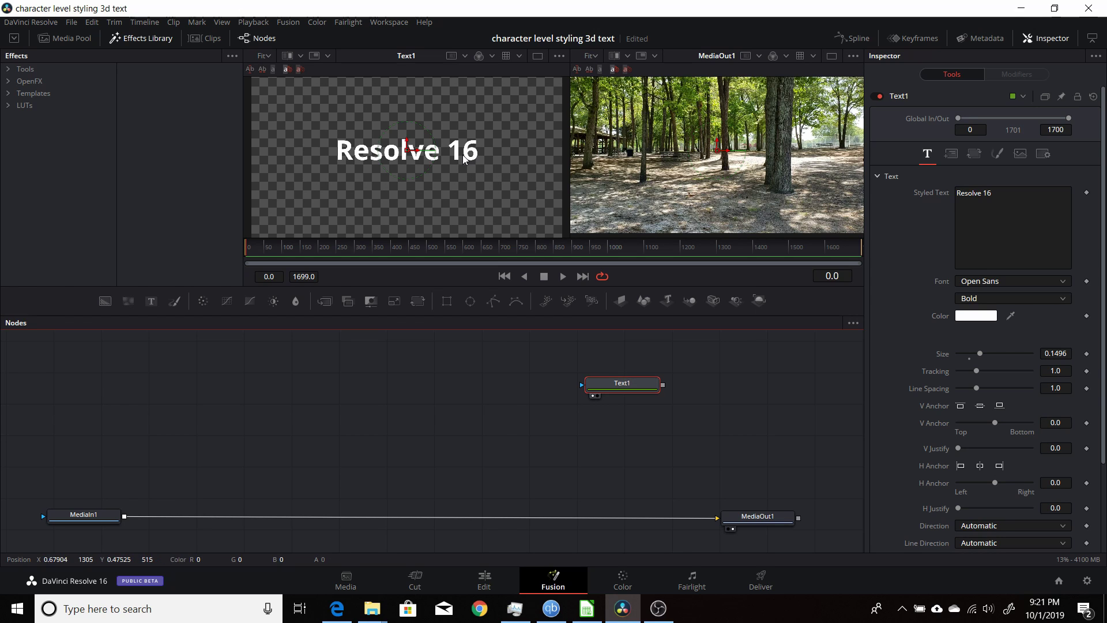
pyautogui.moveTo(605, 391); pyautogui.dragTo(612, 390)
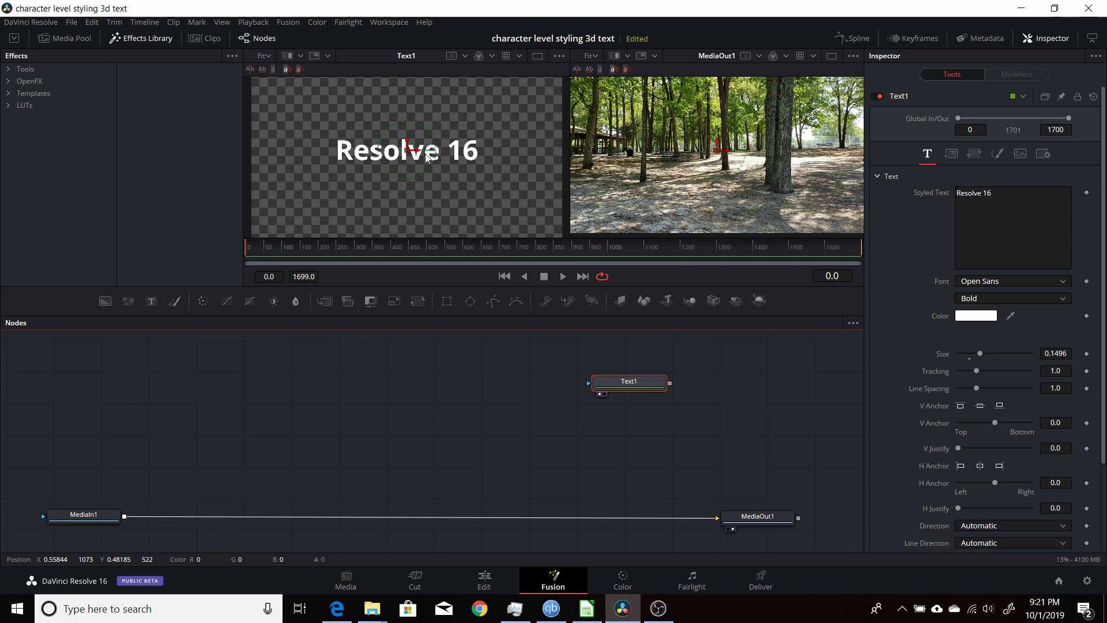
pyautogui.click(987, 202)
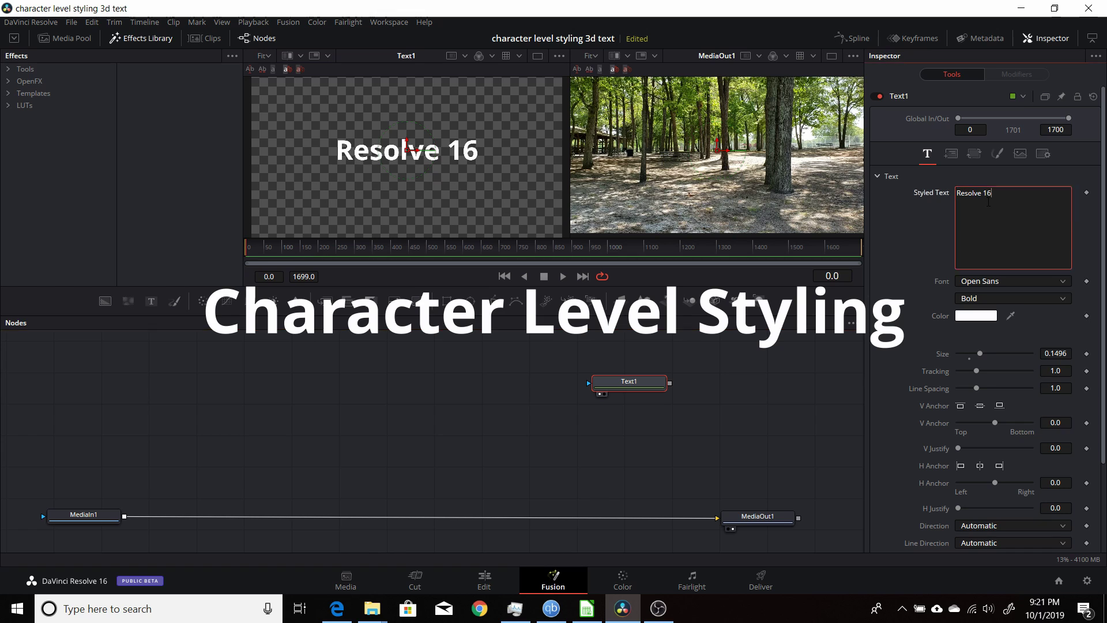
pyautogui.rightClick(987, 202)
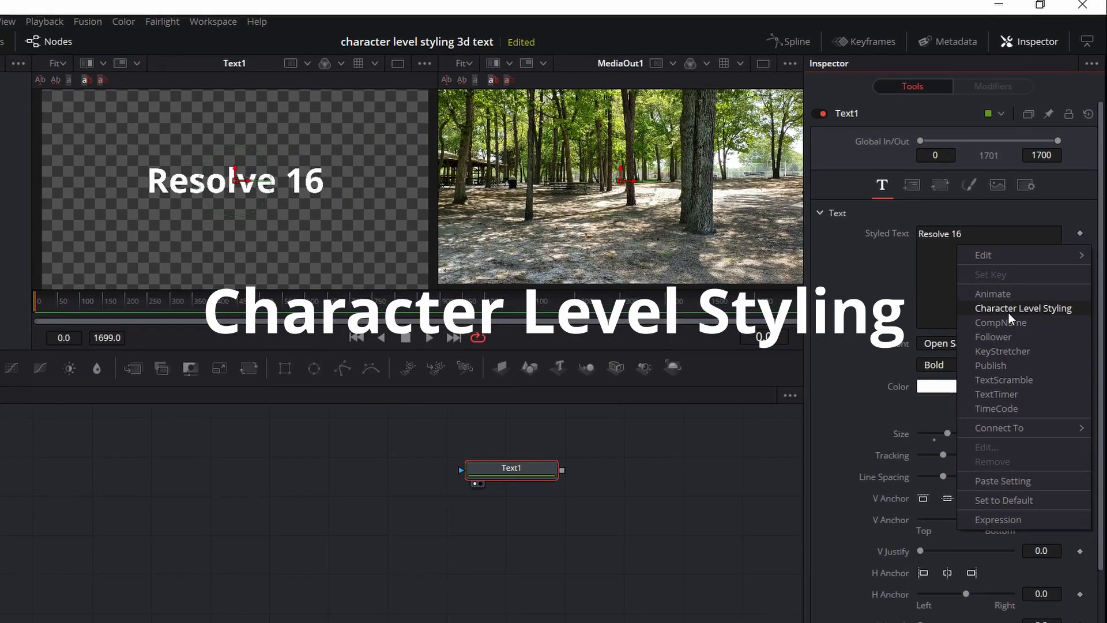
pyautogui.click(1025, 259)
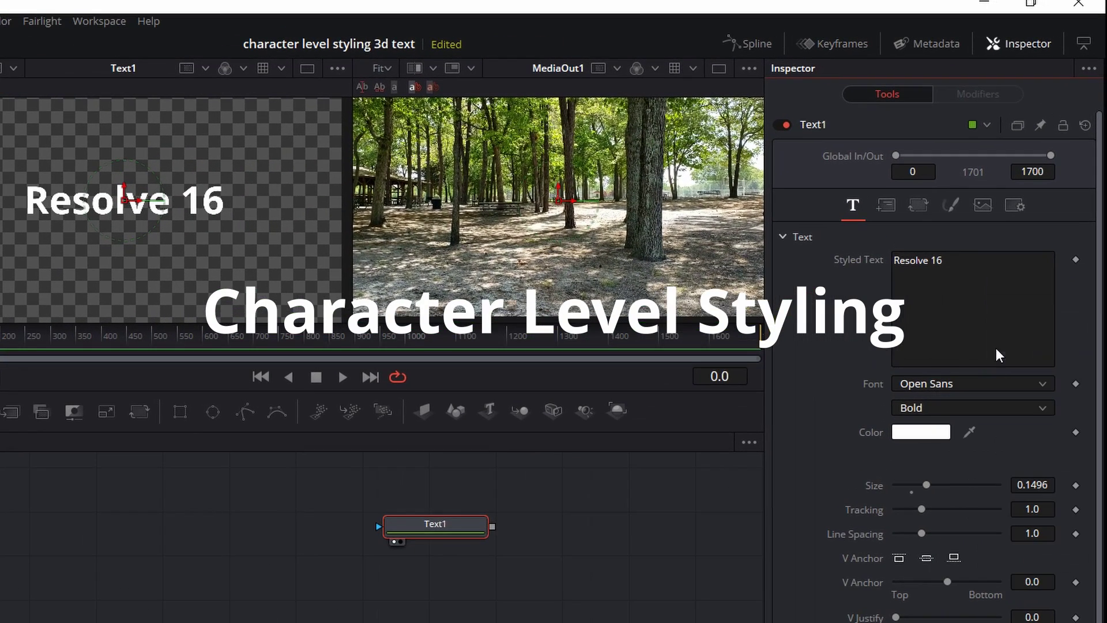
pyautogui.moveTo(236, 163); pyautogui.dragTo(173, 254)
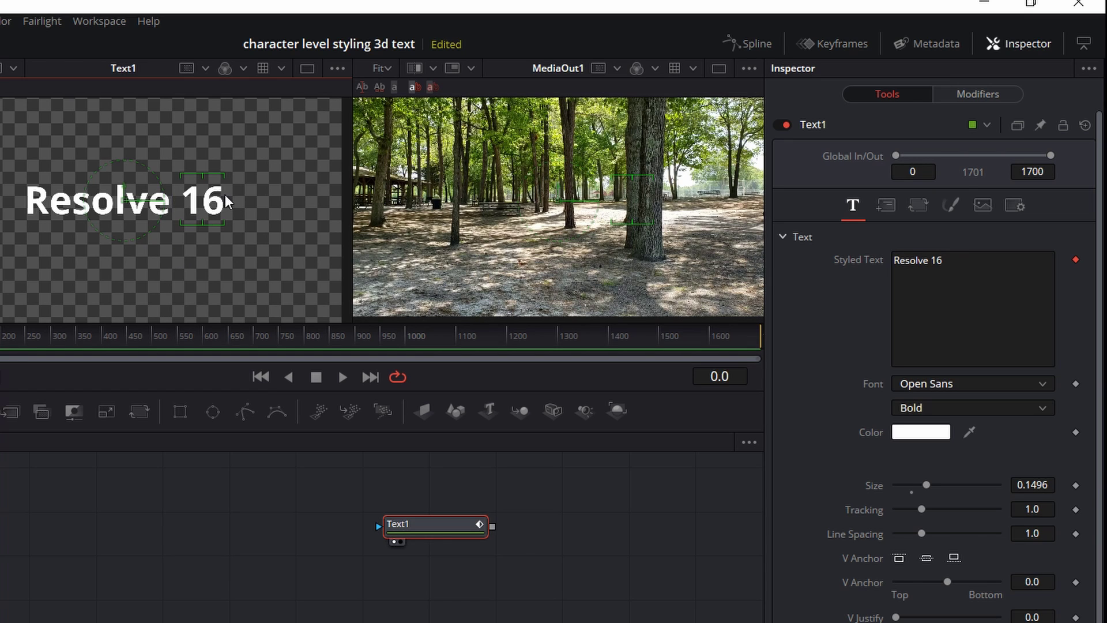
# Set the '16' styling size to 0.362 and the overall text size to about 0.24
pyautogui.click(973, 95)
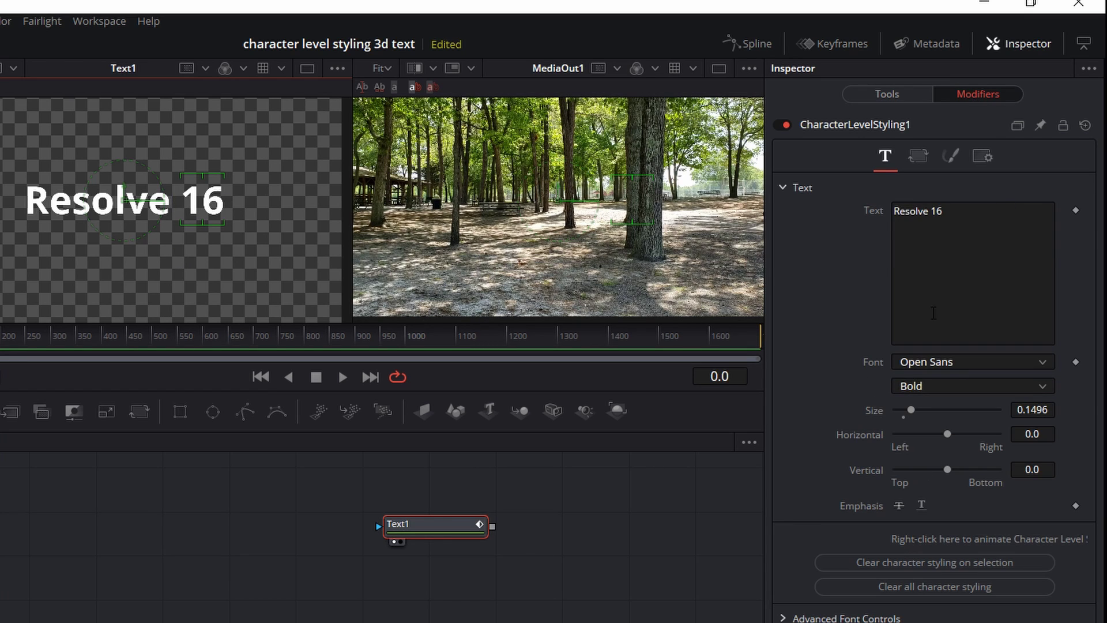
pyautogui.moveTo(912, 411); pyautogui.dragTo(919, 408)
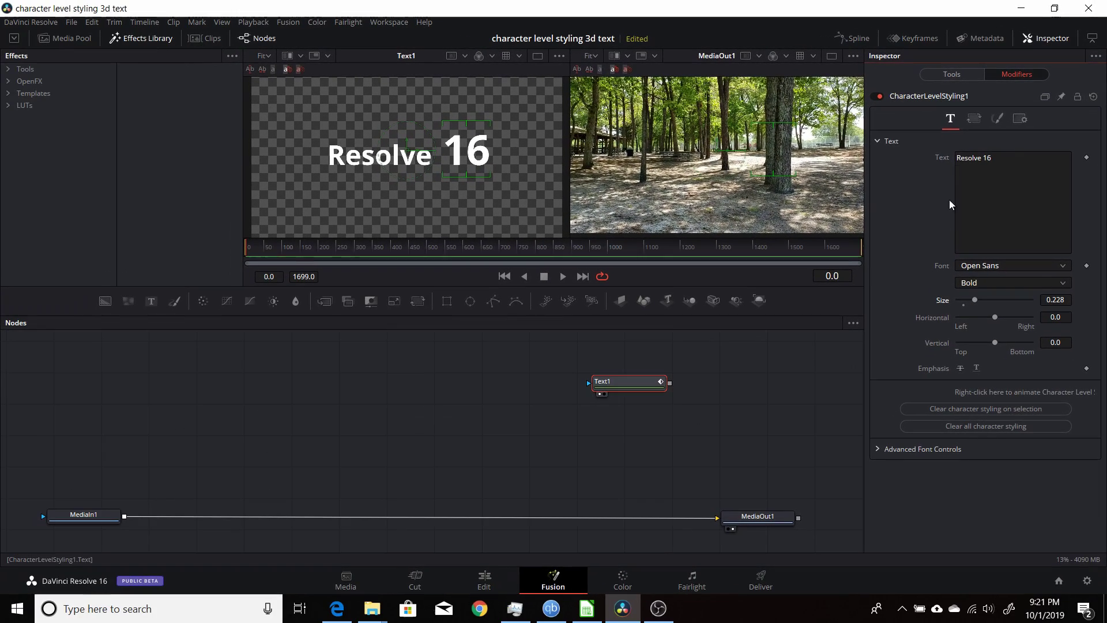
pyautogui.click(960, 75)
pyautogui.moveTo(980, 354); pyautogui.dragTo(992, 355)
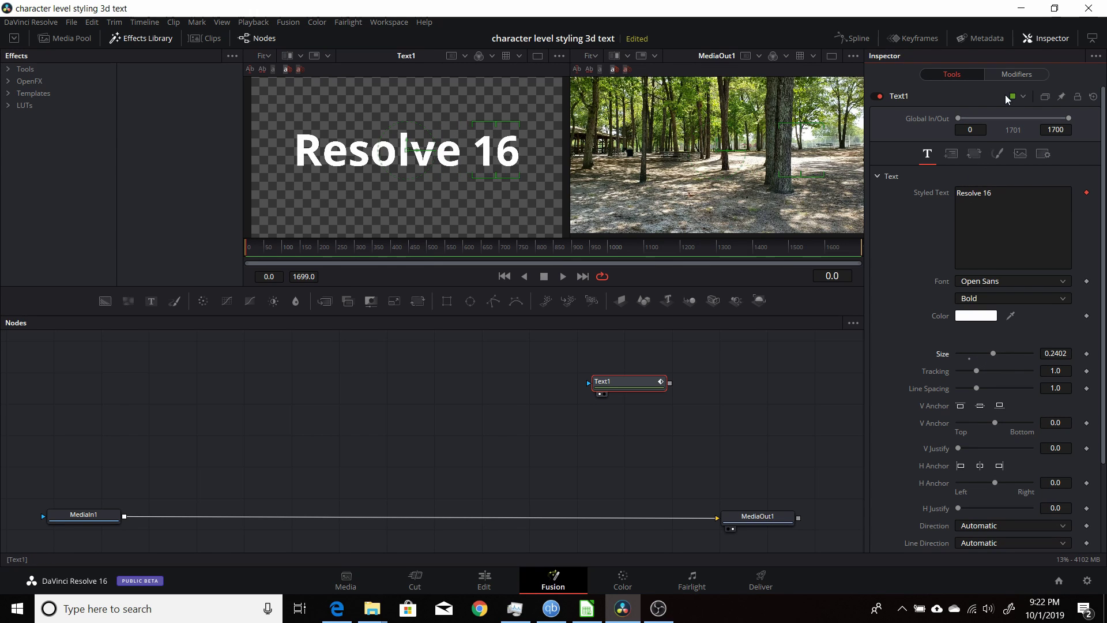
pyautogui.click(1015, 75)
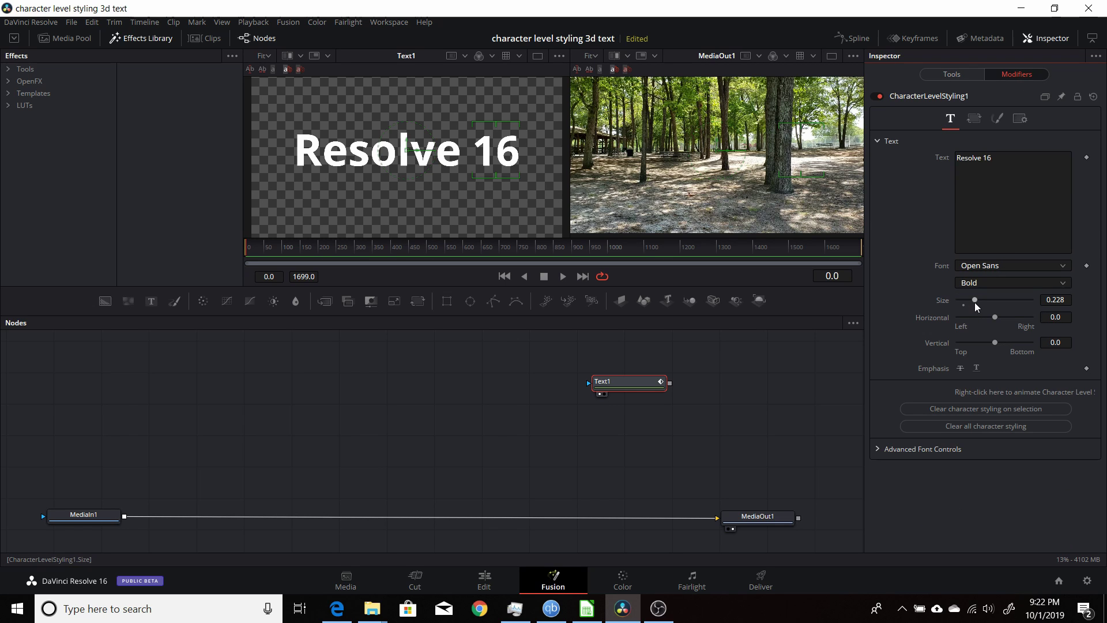
pyautogui.moveTo(975, 302); pyautogui.dragTo(984, 302)
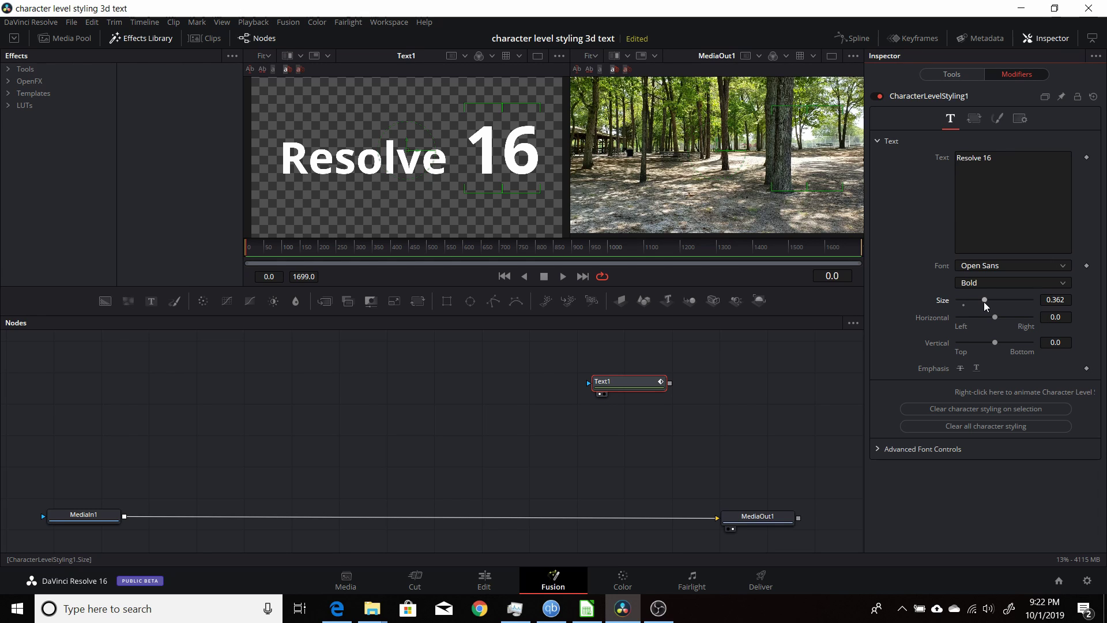
pyautogui.moveTo(622, 385); pyautogui.dragTo(630, 390)
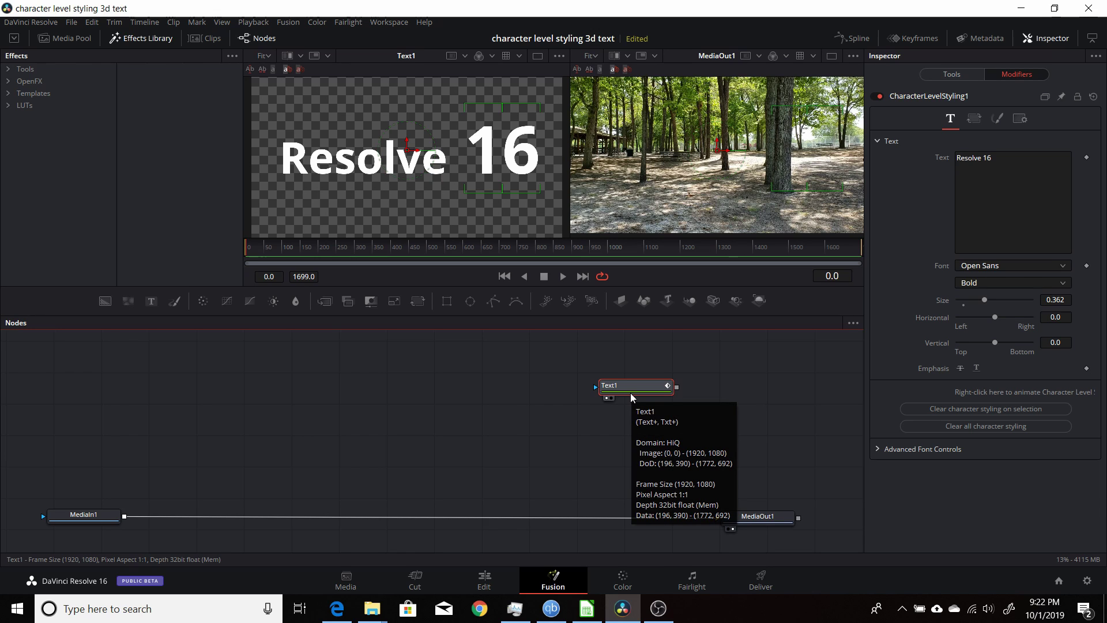
# Move Text1 toward the upper right of the graph and drop a Text 3D node at the left
pyautogui.moveTo(635, 389); pyautogui.dragTo(675, 374)
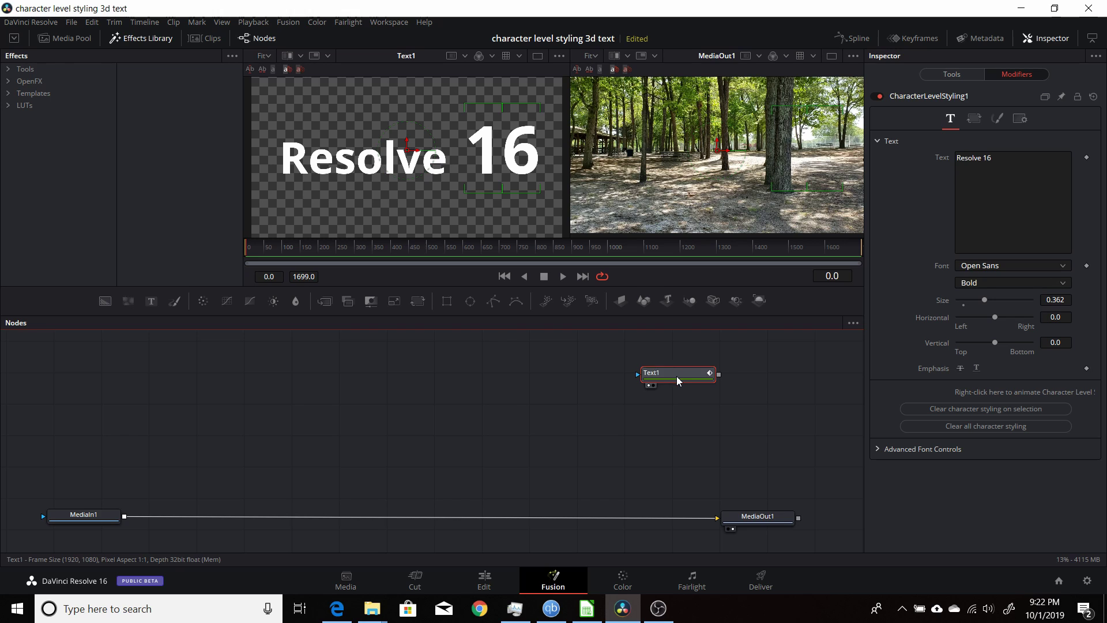
pyautogui.moveTo(677, 376); pyautogui.dragTo(693, 376)
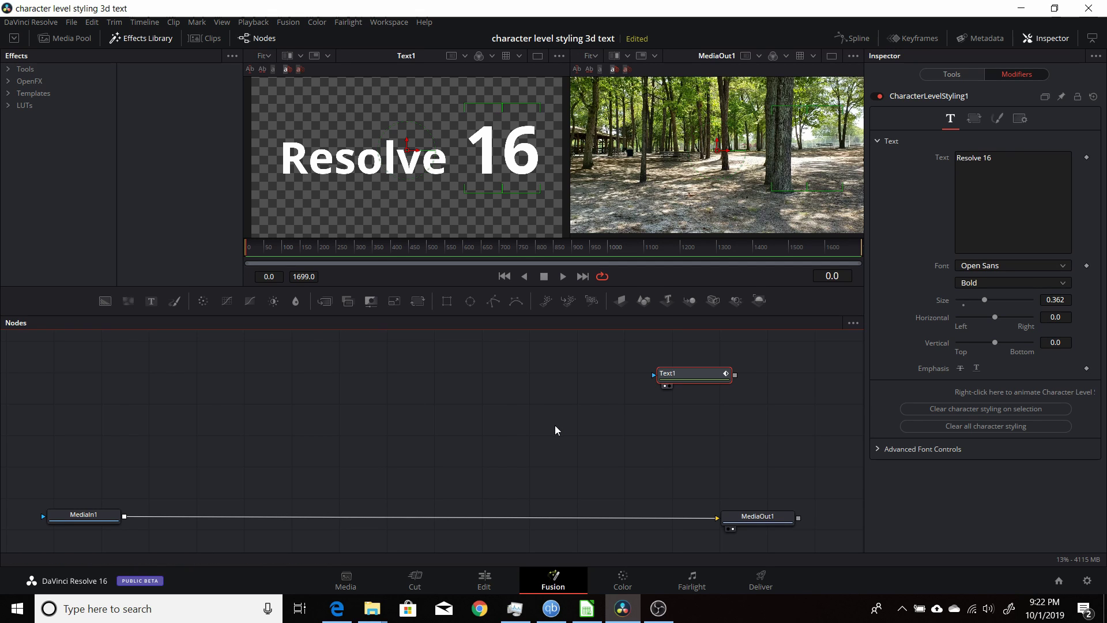
pyautogui.moveTo(691, 372); pyautogui.dragTo(729, 367)
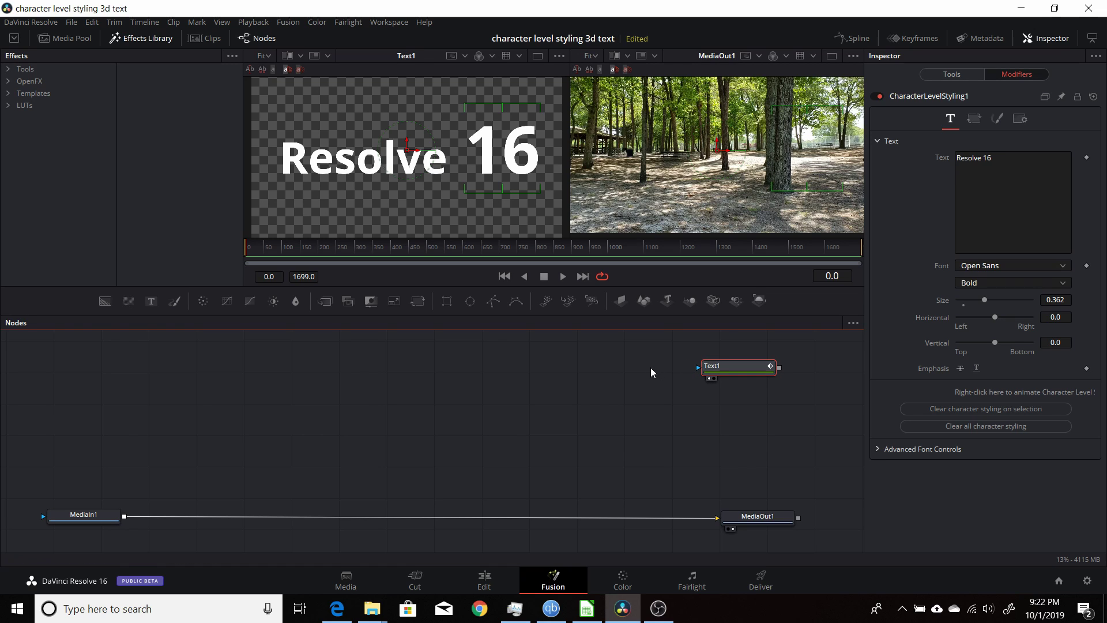
pyautogui.moveTo(672, 308); pyautogui.dragTo(81, 397)
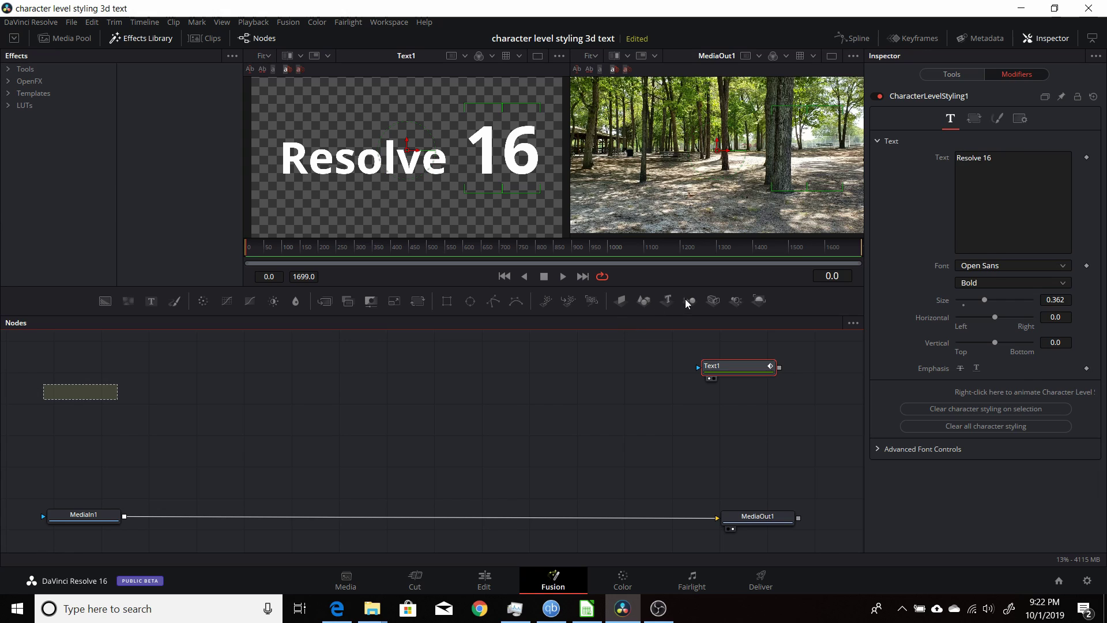
# Add a Merge3D node fed by Text3D1, plus a Camera3D node connected to it
pyautogui.moveTo(689, 300); pyautogui.dragTo(241, 389)
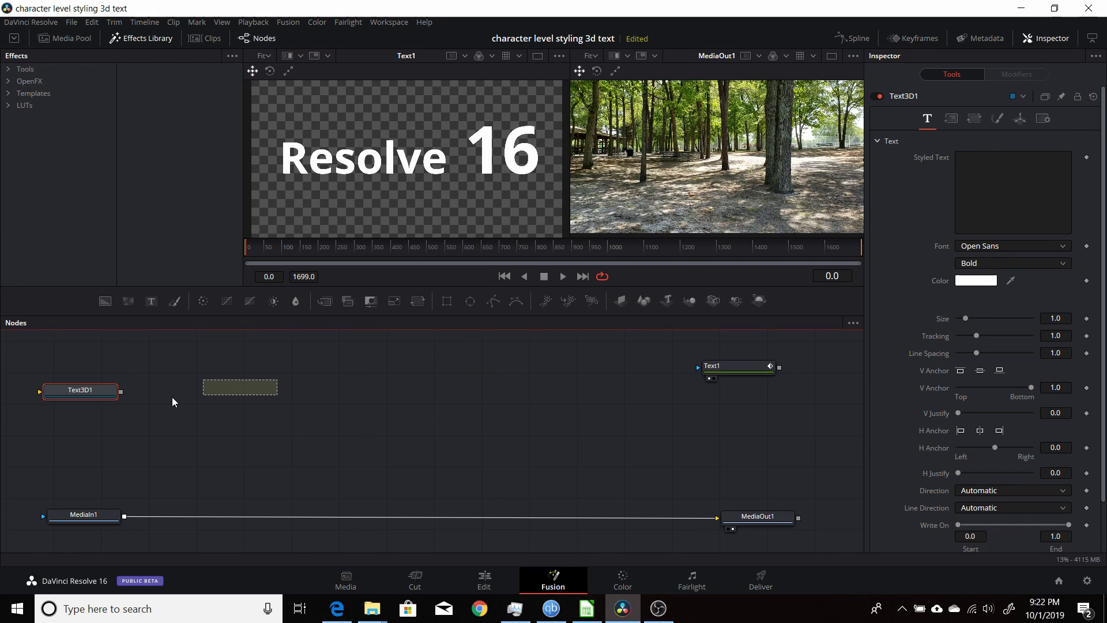
pyautogui.moveTo(121, 391); pyautogui.dragTo(221, 418)
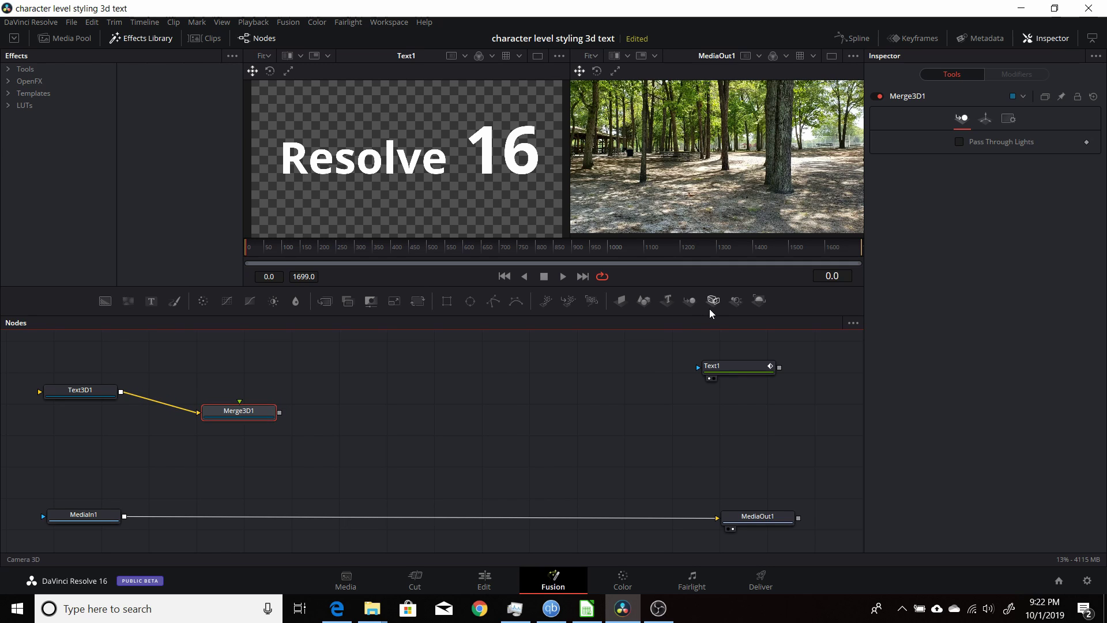
pyautogui.moveTo(695, 310); pyautogui.dragTo(245, 416)
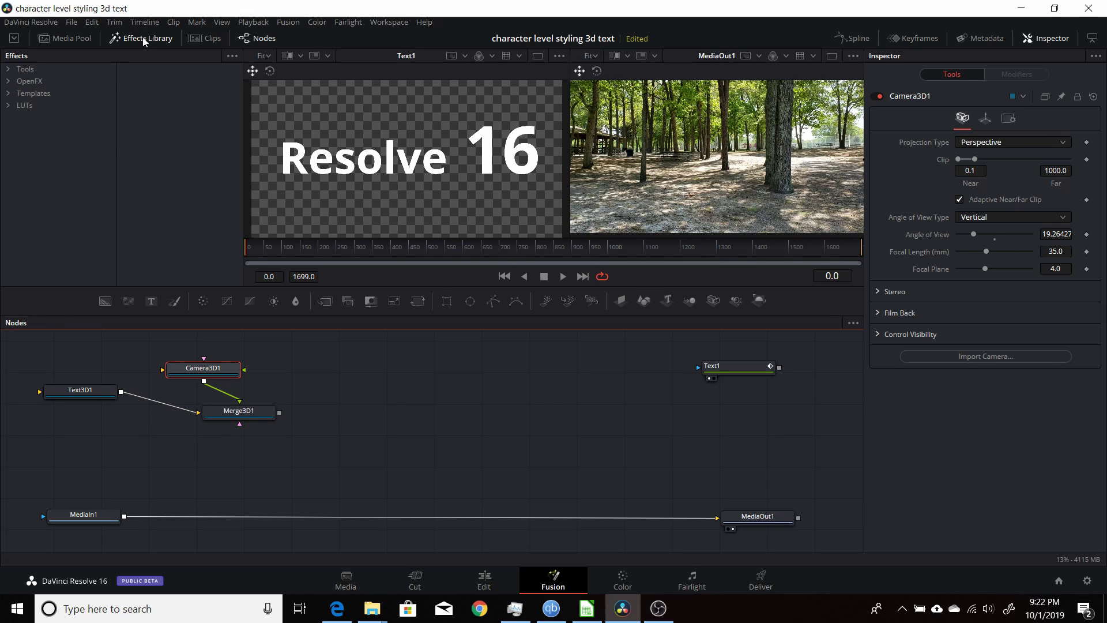
# Add an Ambient Light from Tools > 3D > Light, wired into Merge3D1
pyautogui.click(8, 69)
pyautogui.click(22, 82)
pyautogui.click(52, 94)
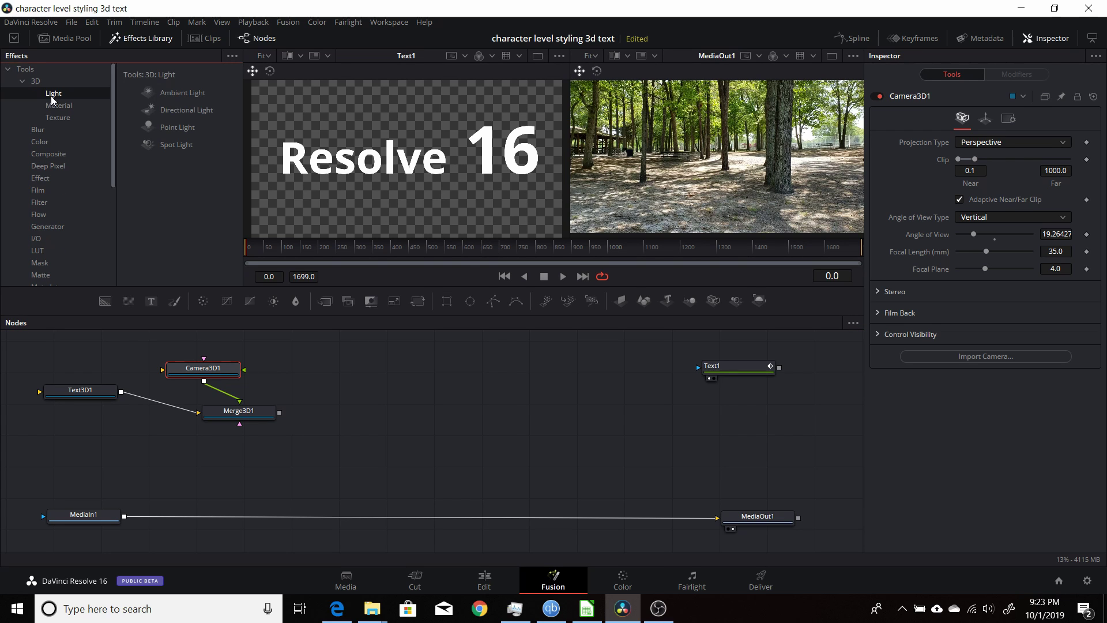
pyautogui.click(173, 93)
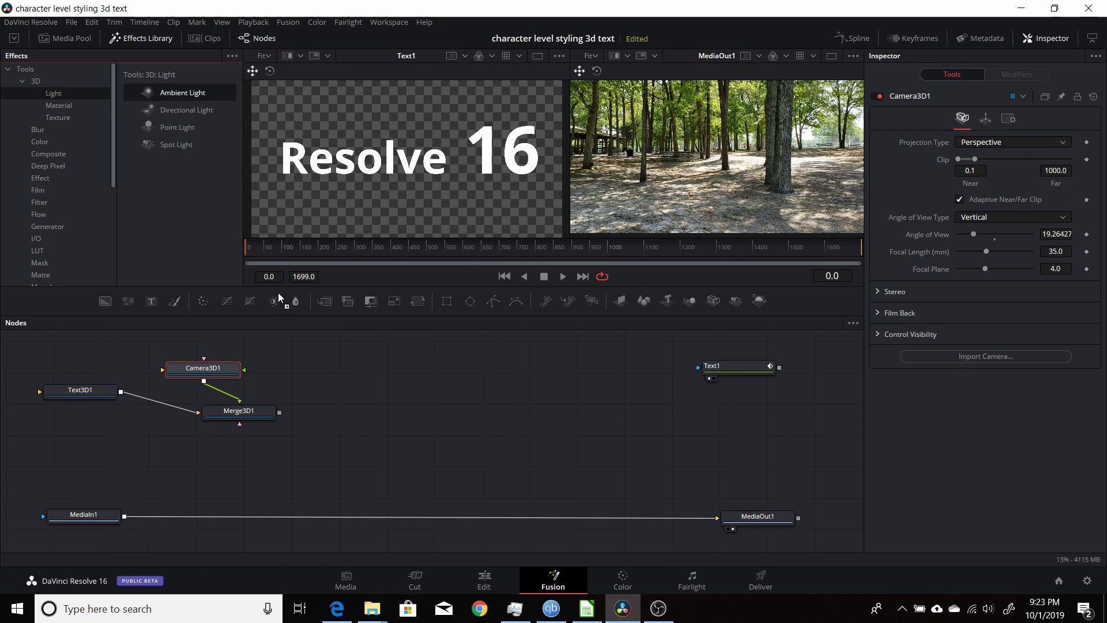
pyautogui.moveTo(296, 361); pyautogui.dragTo(266, 412)
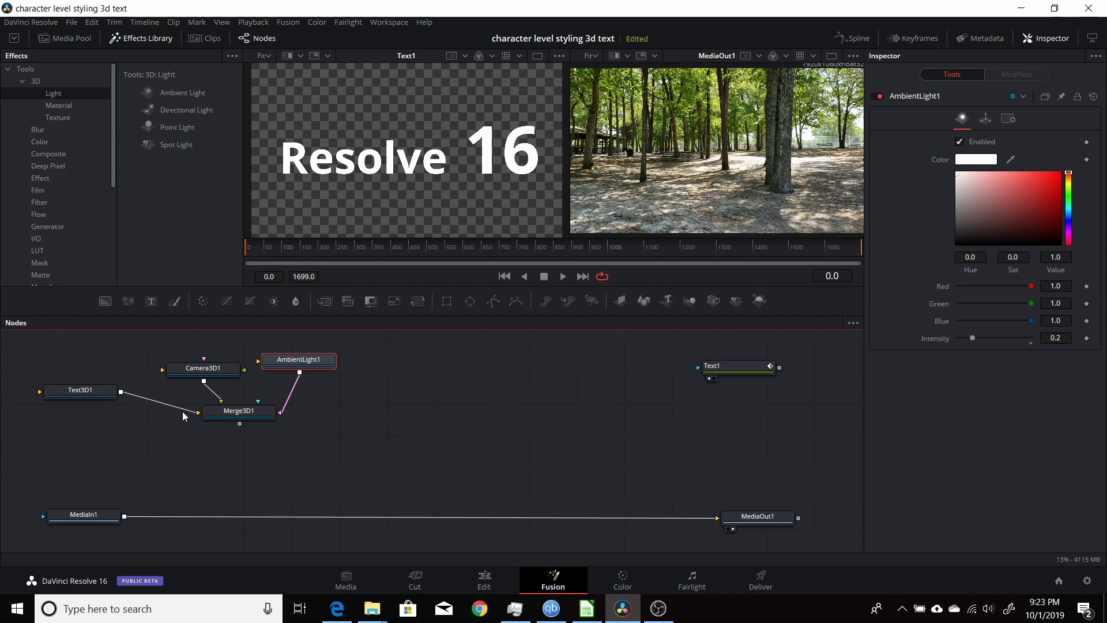
pyautogui.click(222, 415)
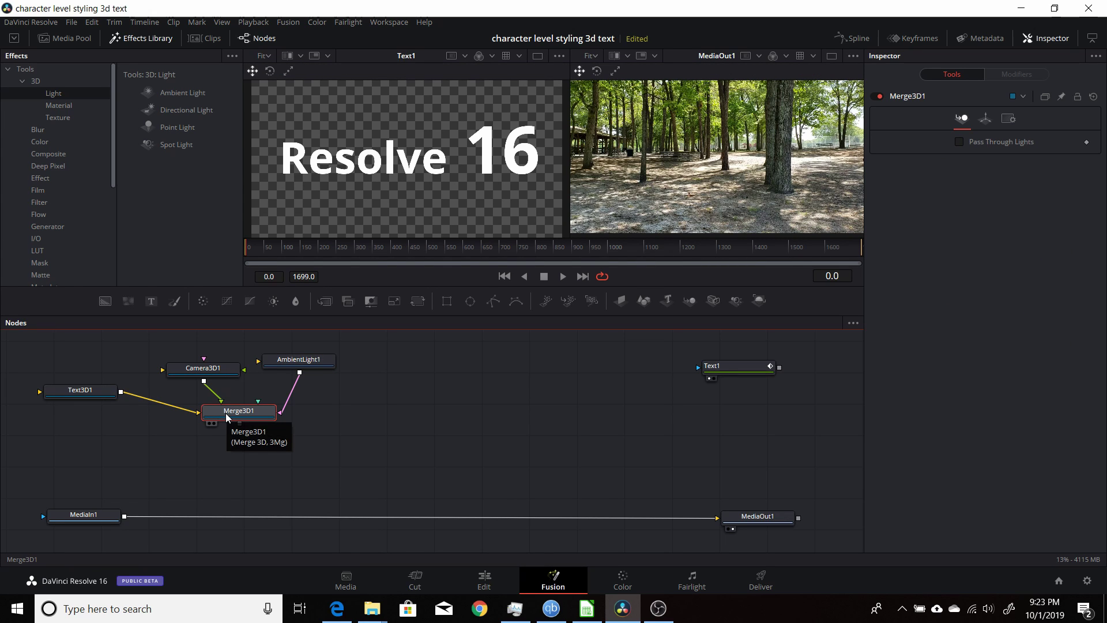
# Load Merge3D1 into both viewers and have the right viewer look through Camera3D1
pyautogui.press('1')
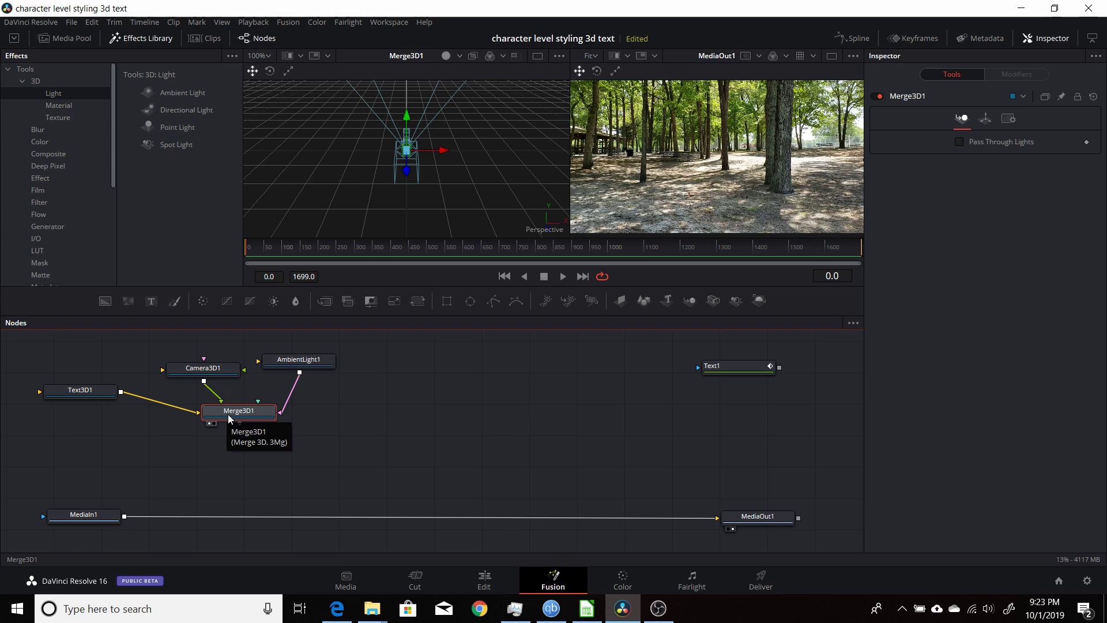
pyautogui.press('2')
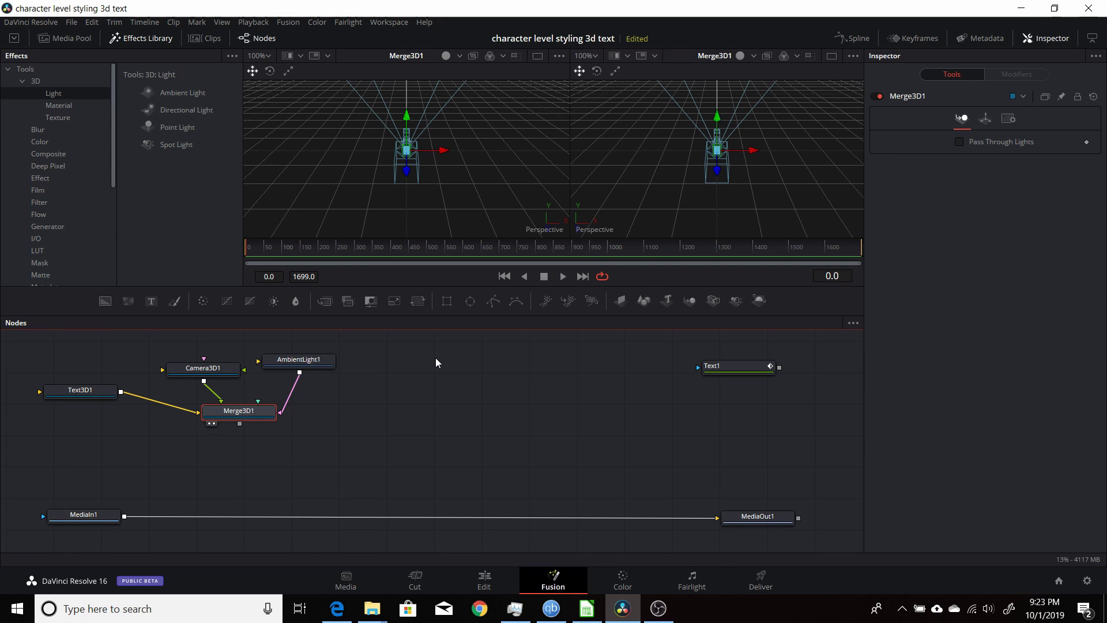
pyautogui.rightClick(605, 232)
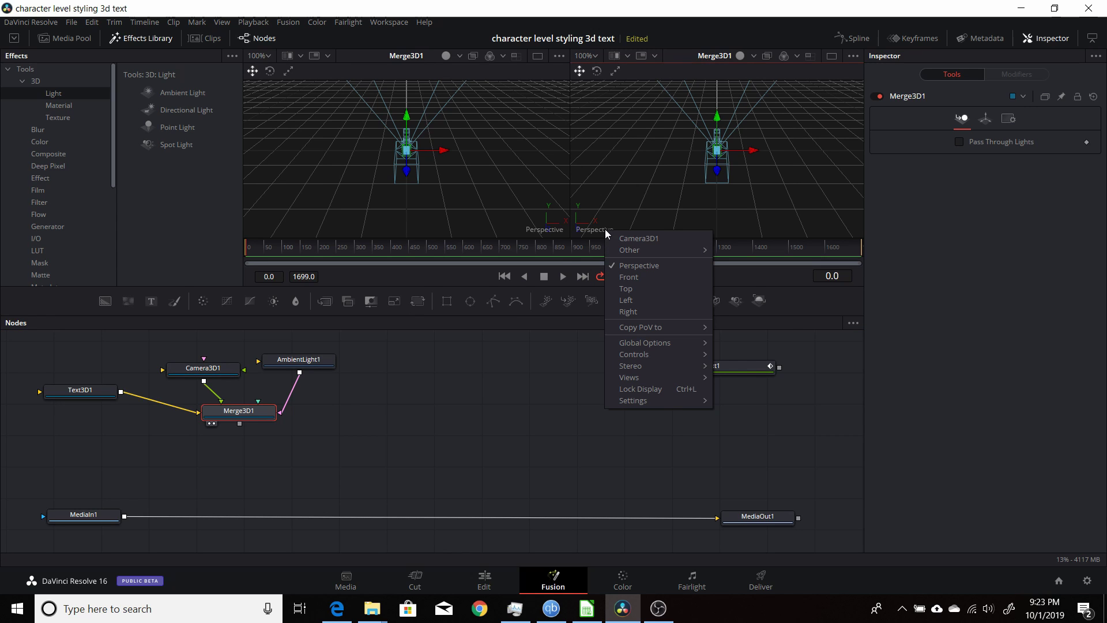
pyautogui.click(644, 241)
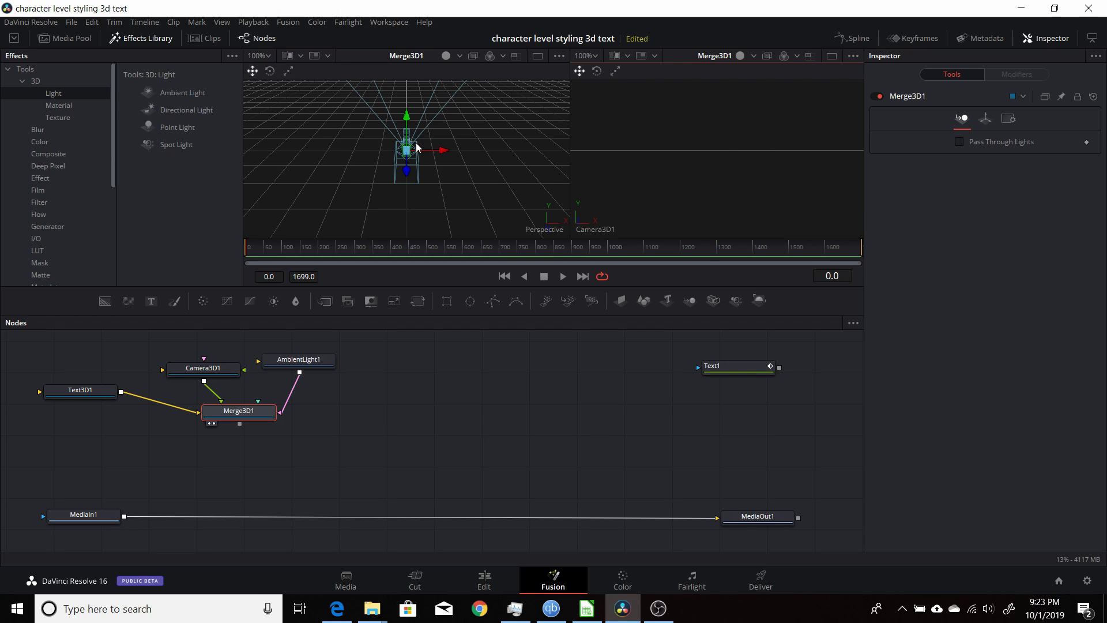
pyautogui.click(92, 396)
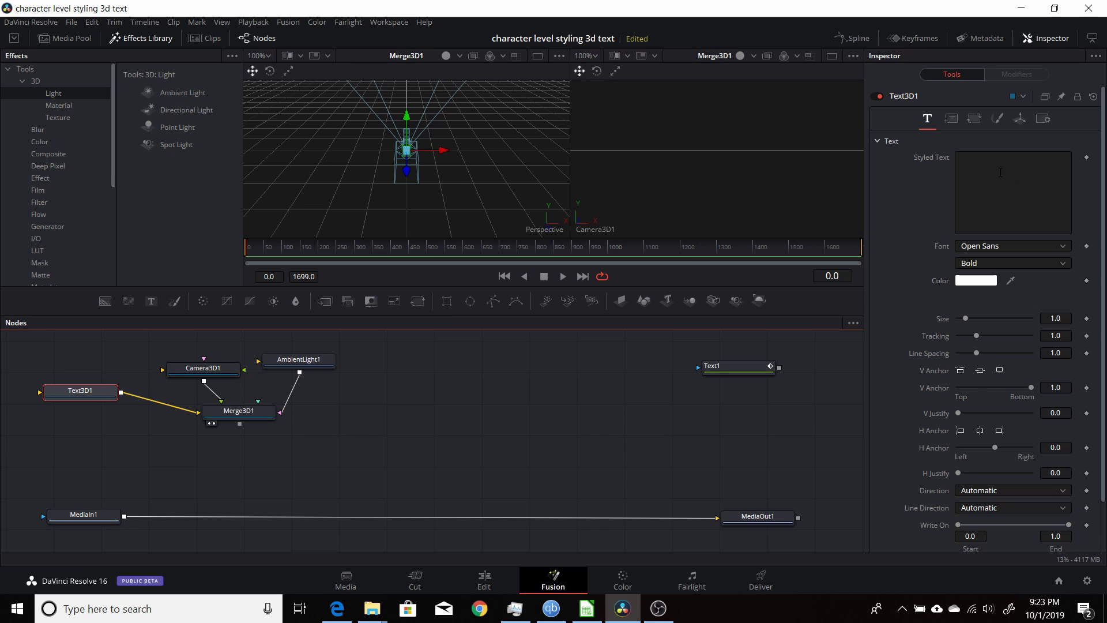
# Enter 'Resolve 16' as Text3D1's text and zoom the perspective view out to 25%
pyautogui.click(1000, 173)
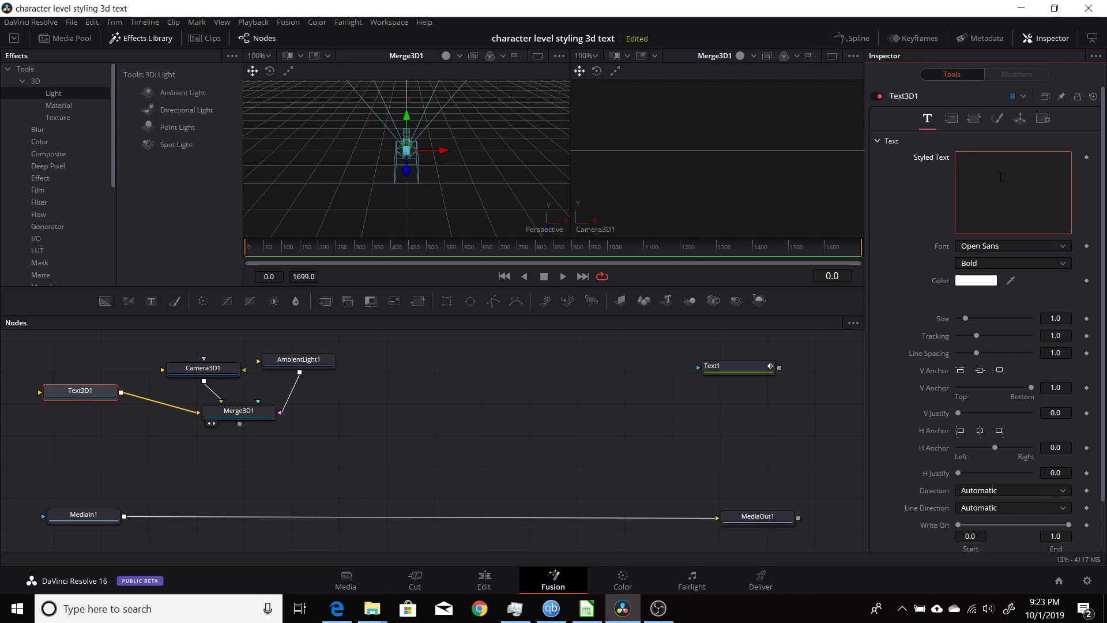
pyautogui.write('Resolve 1')
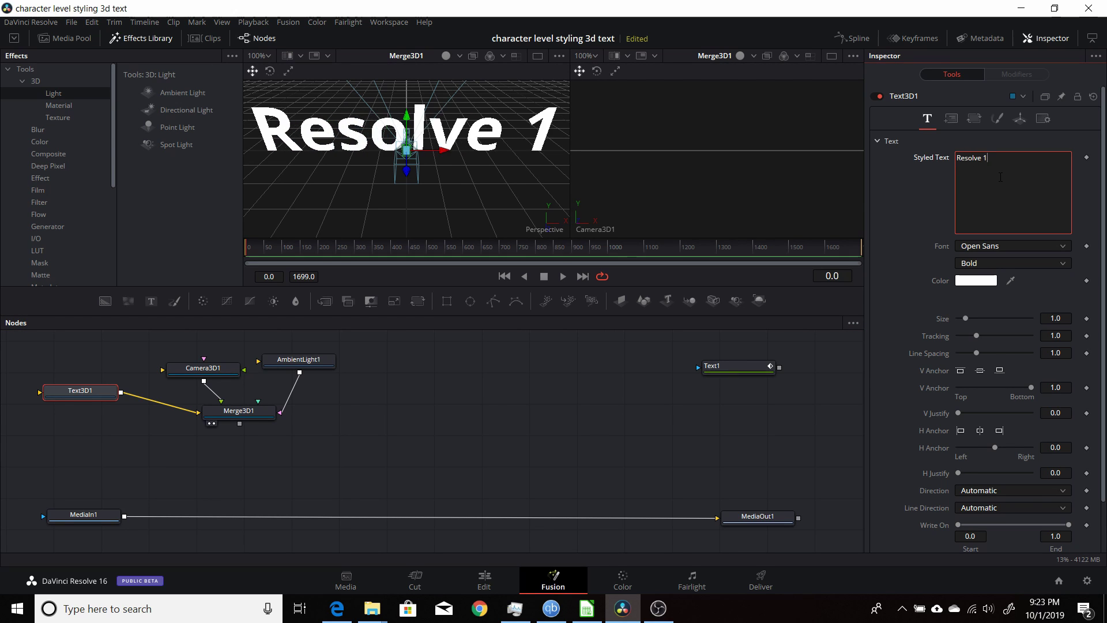
pyautogui.write('6')
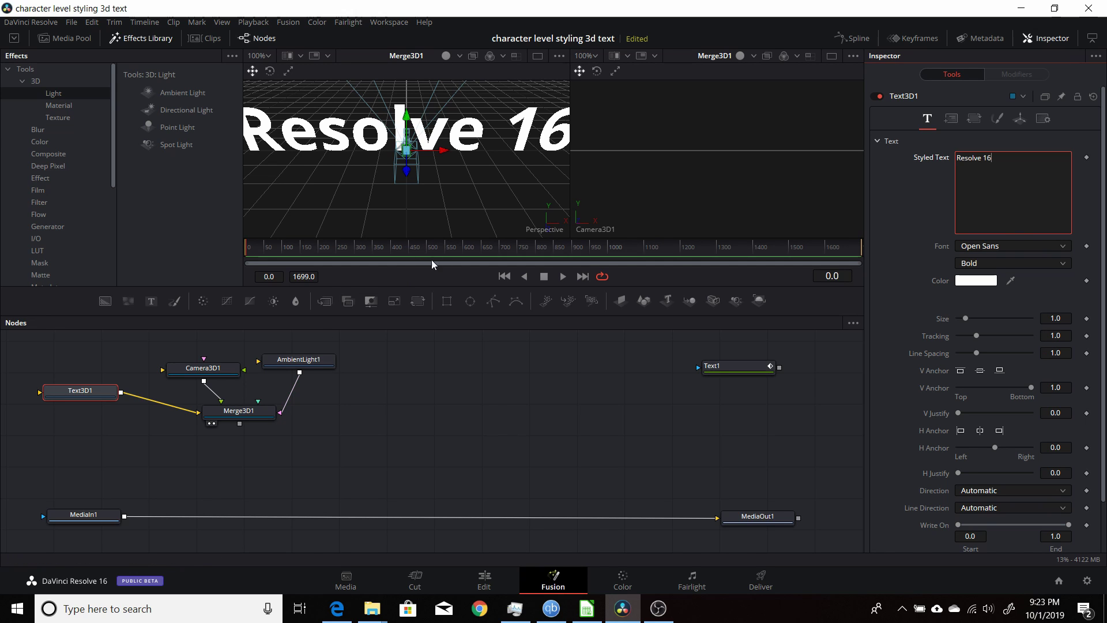
pyautogui.scroll(-2, 389, 172)
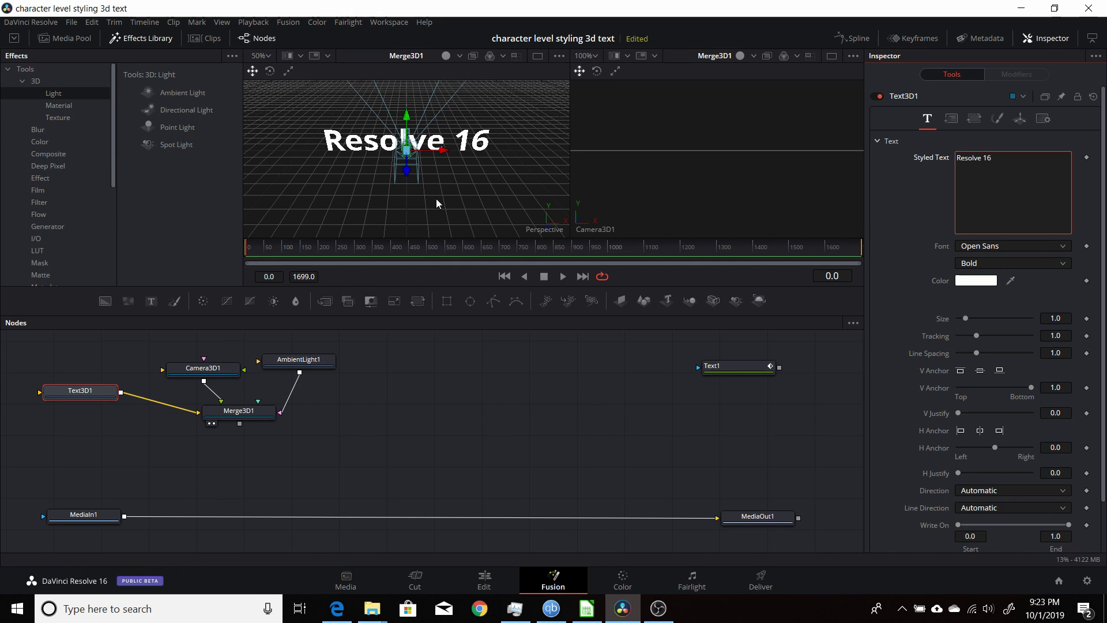
pyautogui.scroll(-2, 441, 192)
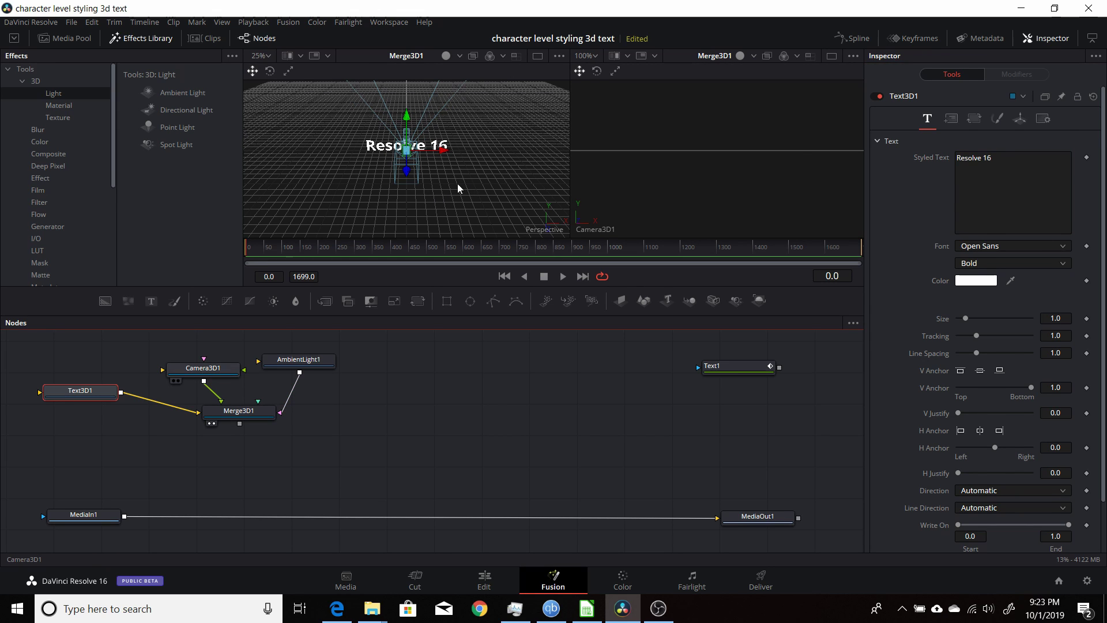
# Pull Camera3D1 back along its Z axis until the full 'Resolve 16' text fits its view
pyautogui.click(403, 176)
pyautogui.moveTo(403, 176); pyautogui.dragTo(436, 375)
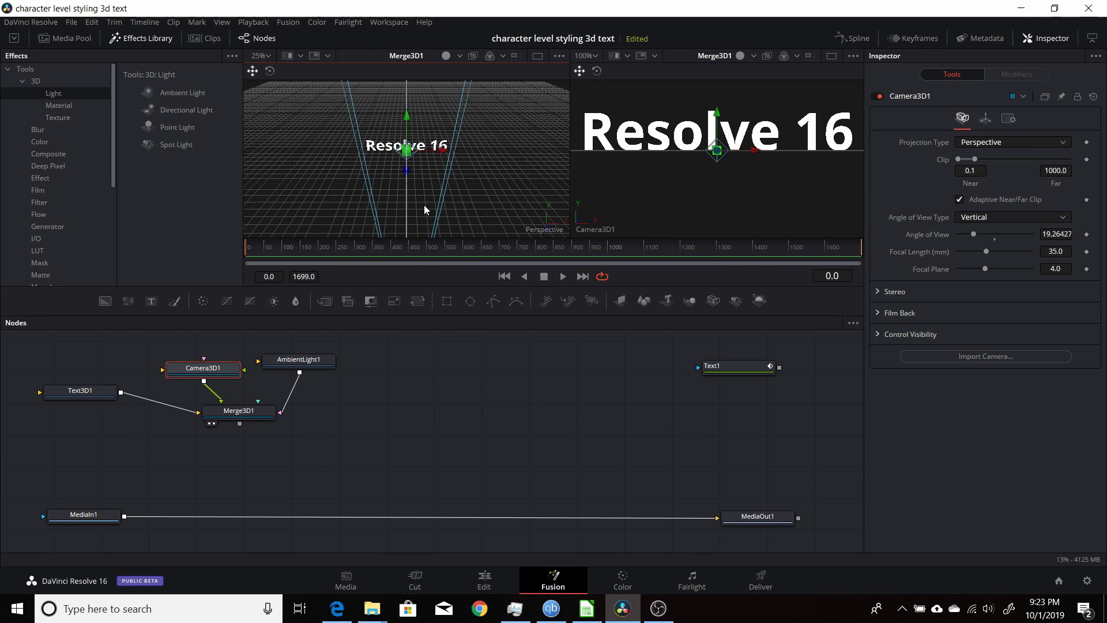
pyautogui.press('-')
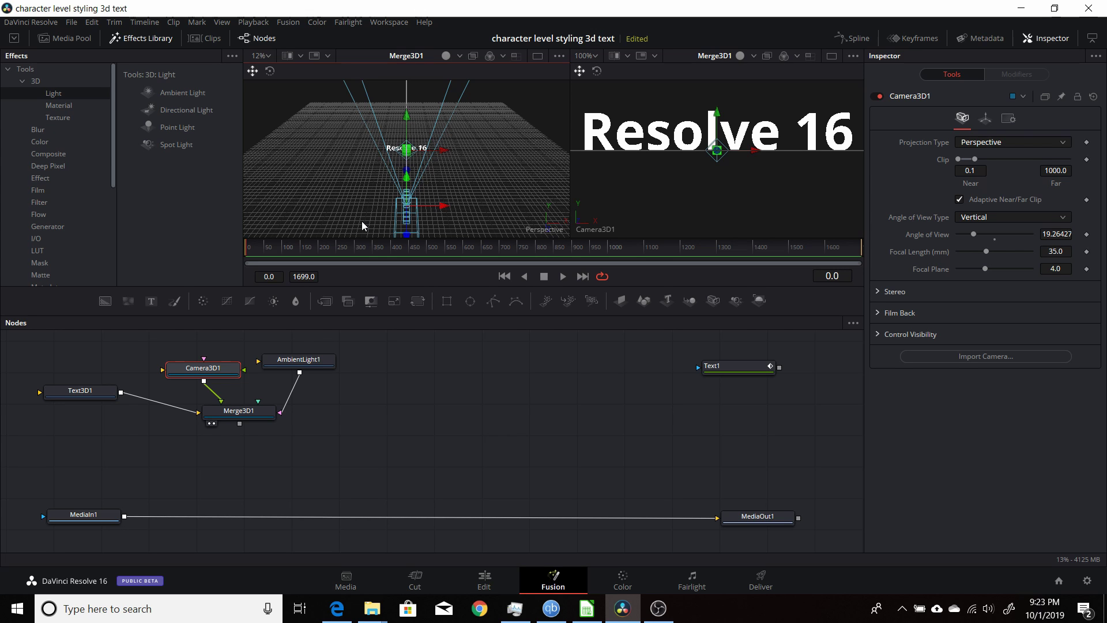
pyautogui.moveTo(361, 221); pyautogui.dragTo(465, 150)
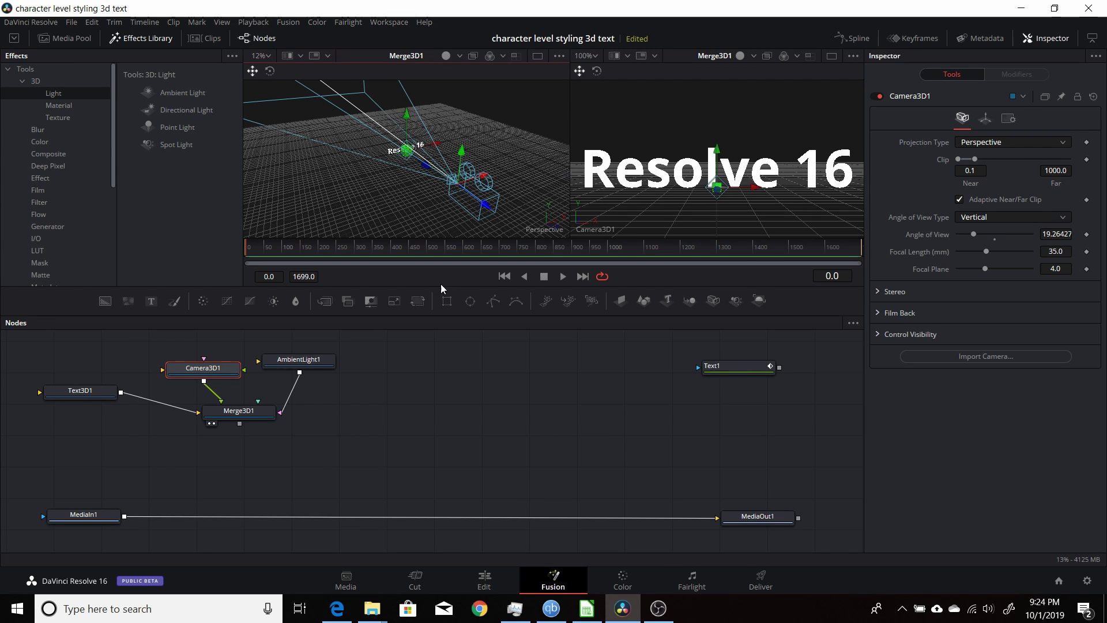
# Set Text3D1's Extrusion Depth to 0.1071
pyautogui.click(100, 395)
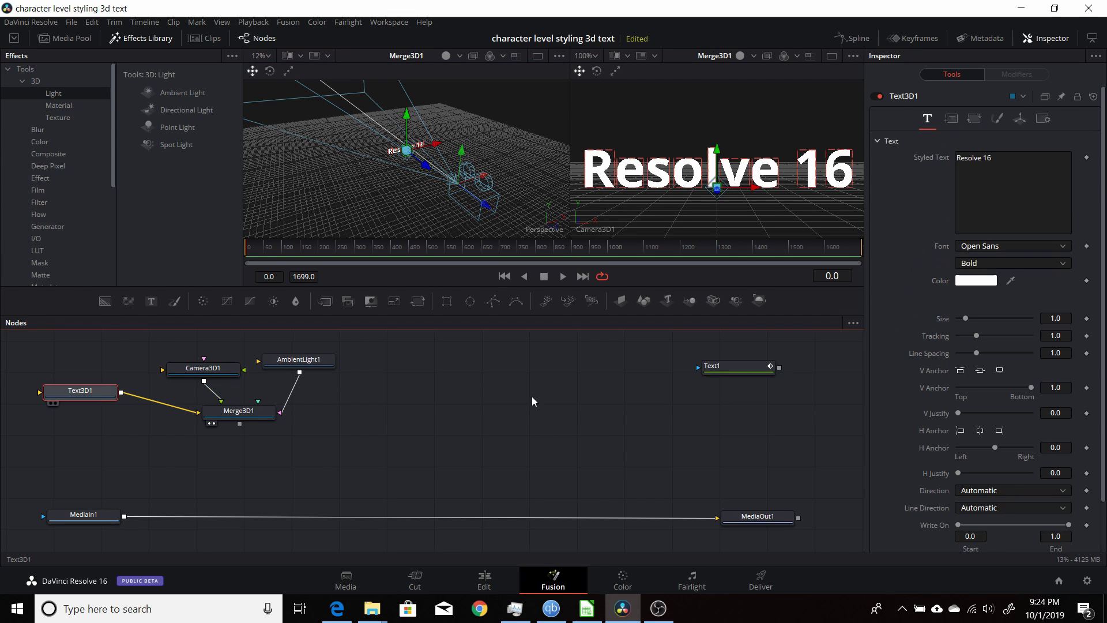
pyautogui.scroll(-3, 934, 377)
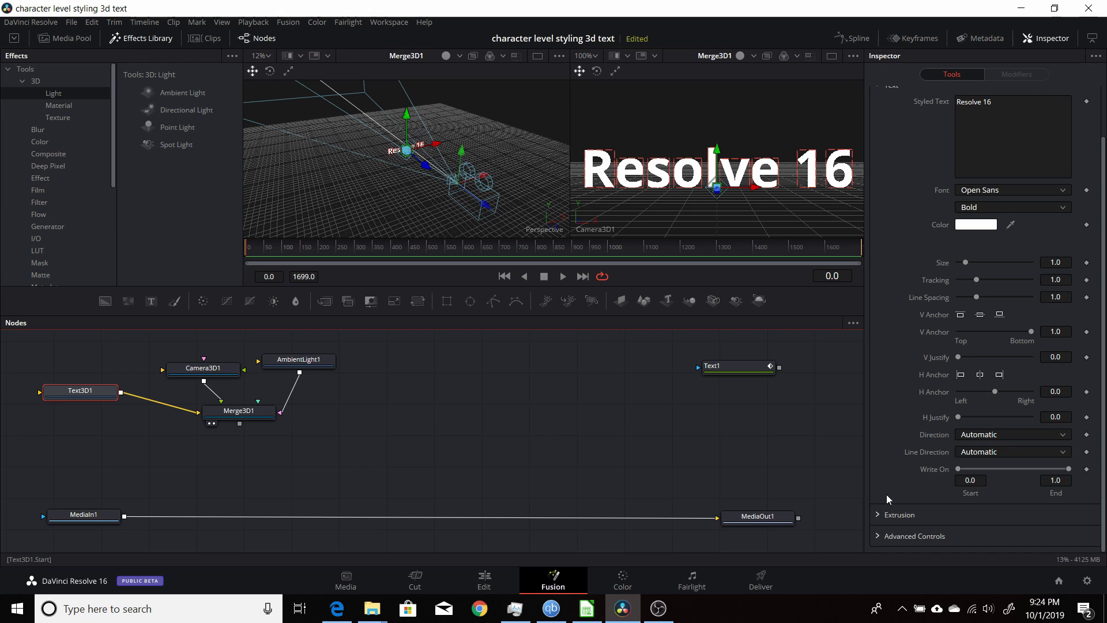
pyautogui.click(877, 515)
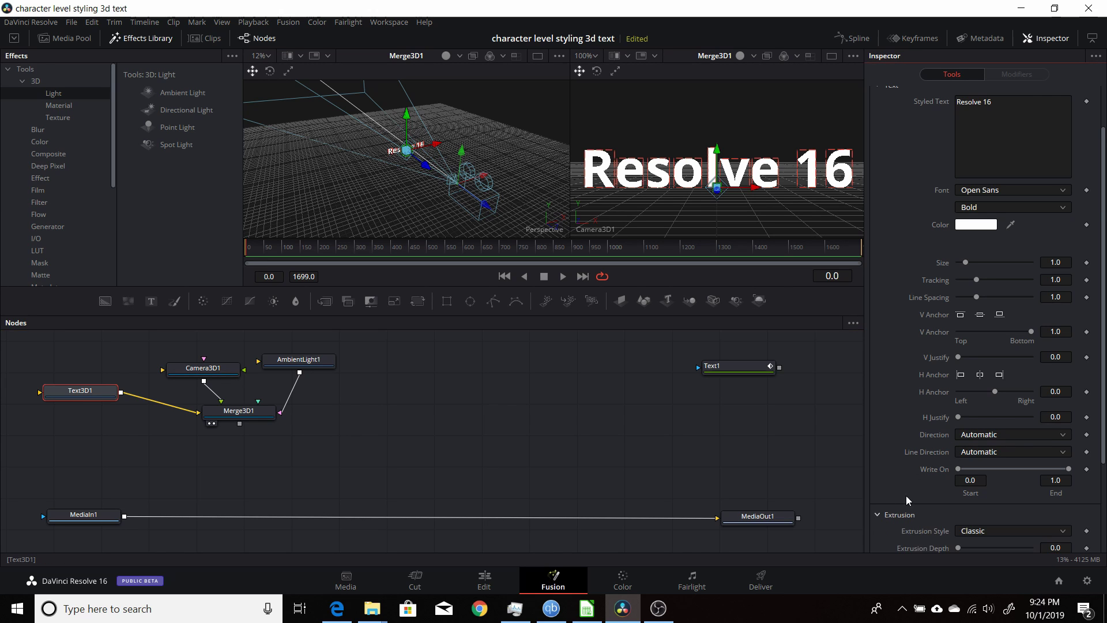
pyautogui.scroll(-2, 919, 483)
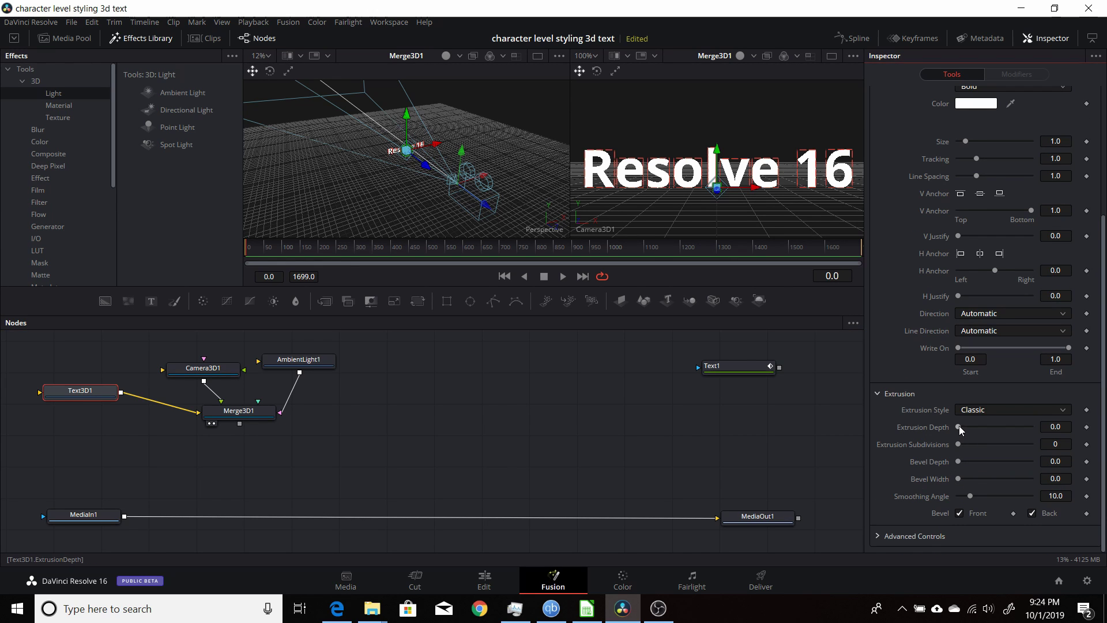
pyautogui.moveTo(960, 425); pyautogui.dragTo(997, 425)
pyautogui.scroll(5, 396, 195)
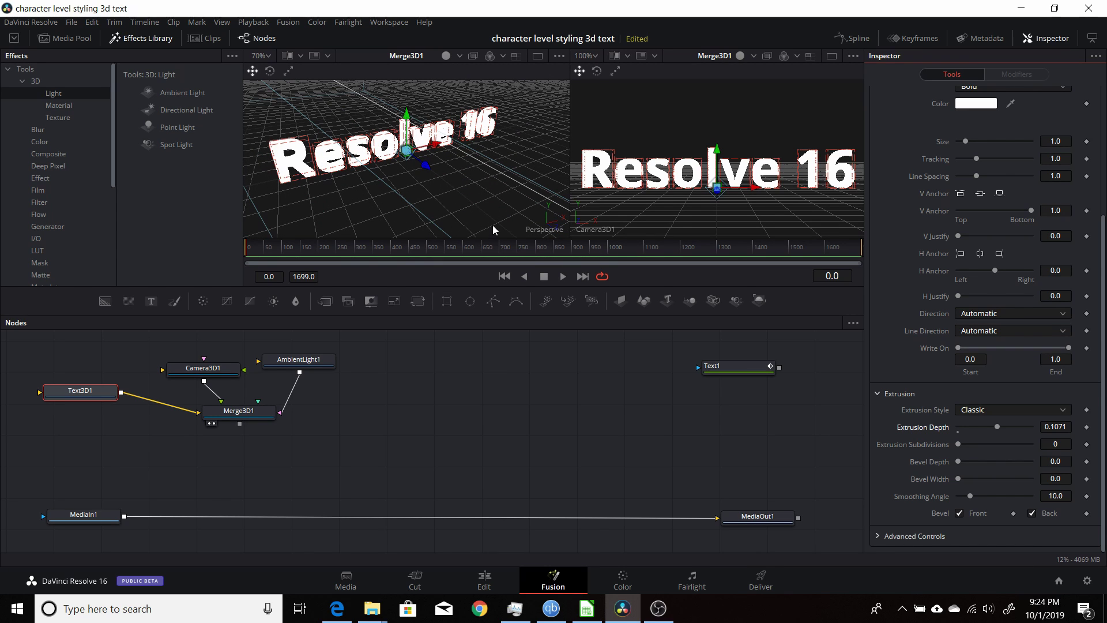
pyautogui.moveTo(493, 230); pyautogui.dragTo(486, 230)
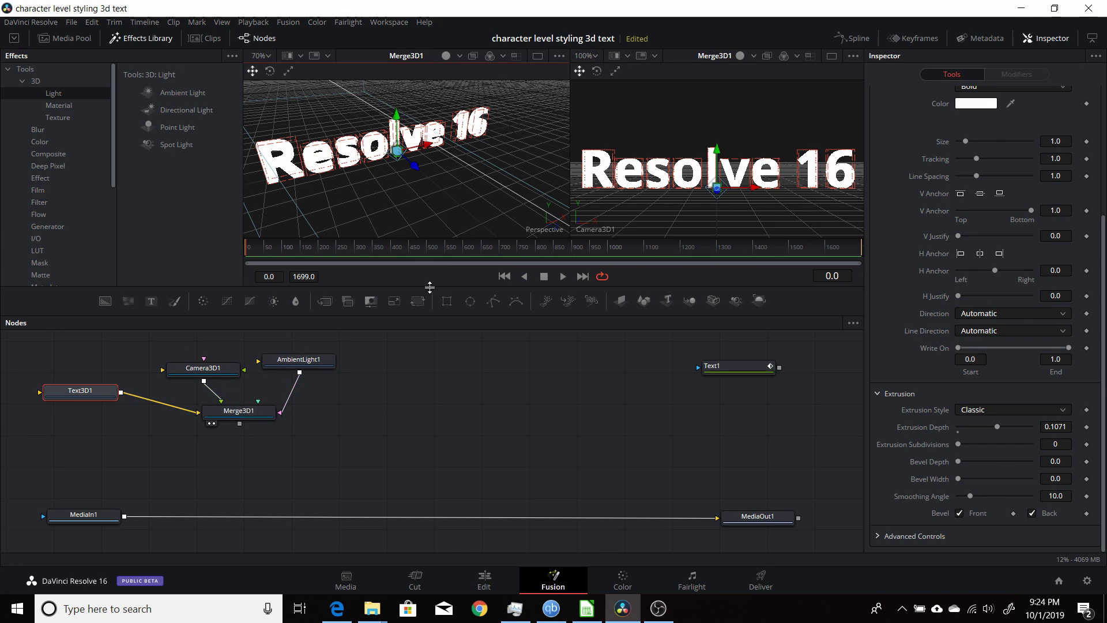
# Turn on Lighting and Shadows in both the perspective and camera viewers' 3D options
pyautogui.rightClick(434, 206)
pyautogui.moveTo(486, 249)
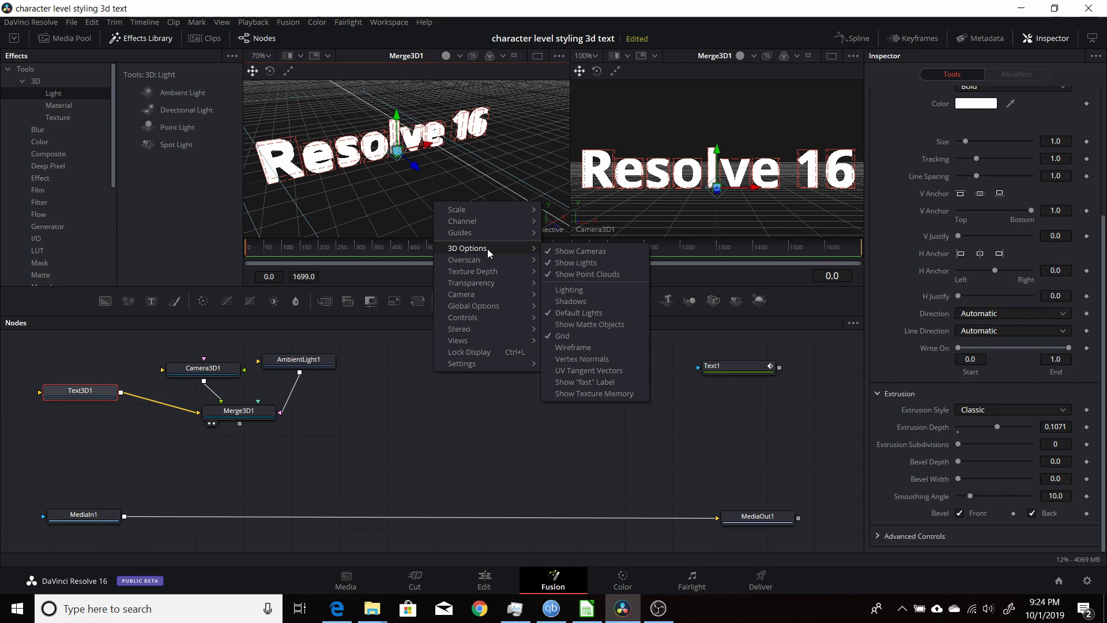
pyautogui.click(568, 293)
pyautogui.rightClick(445, 209)
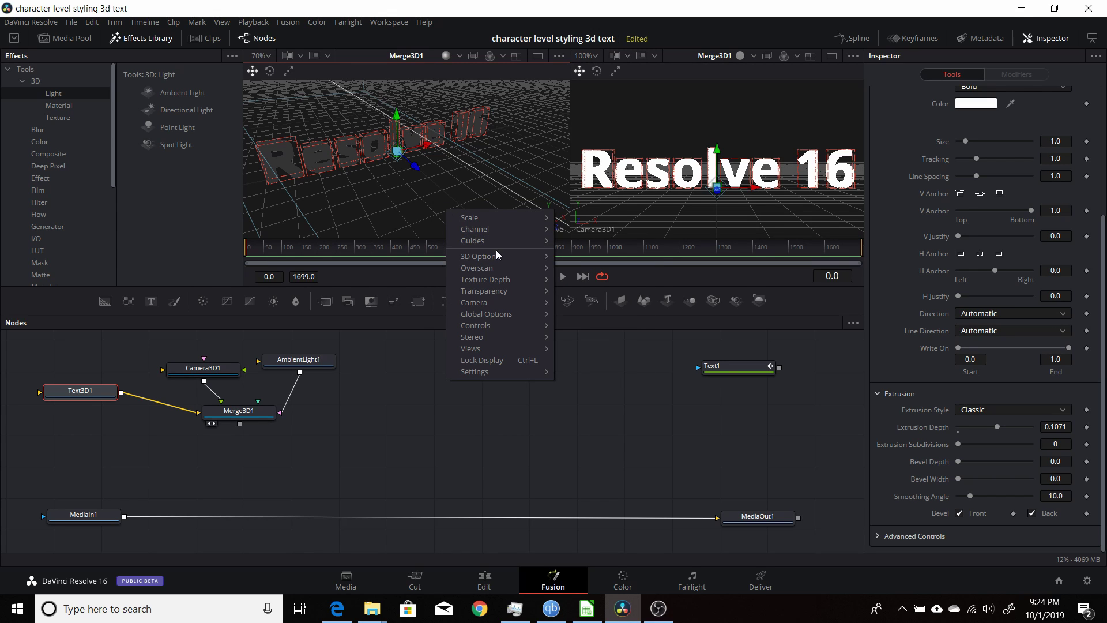
pyautogui.moveTo(498, 256)
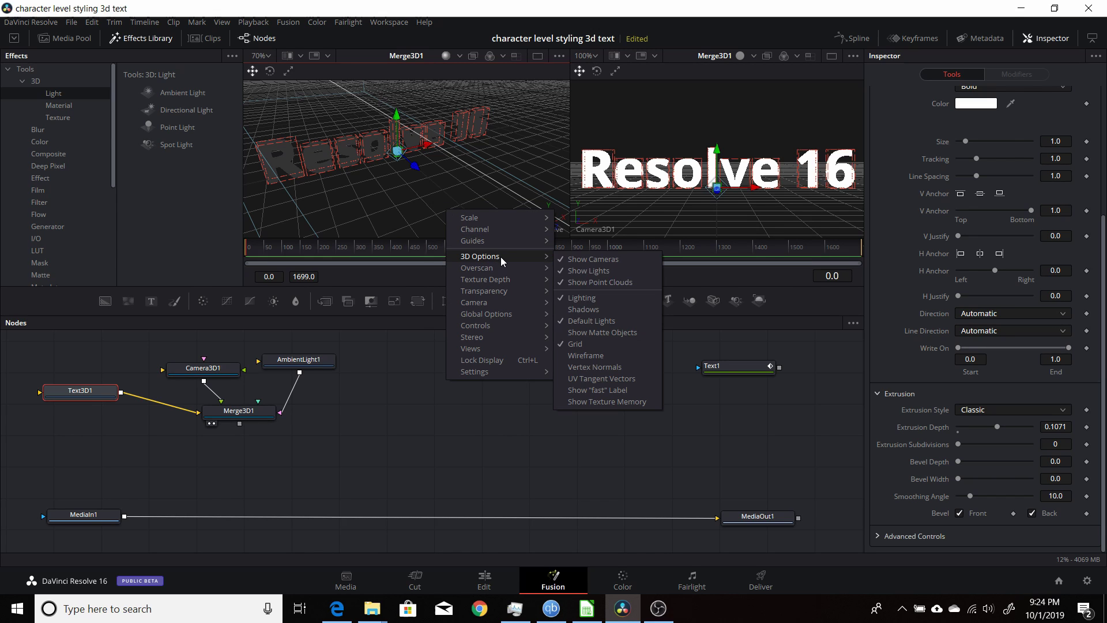
pyautogui.click(582, 309)
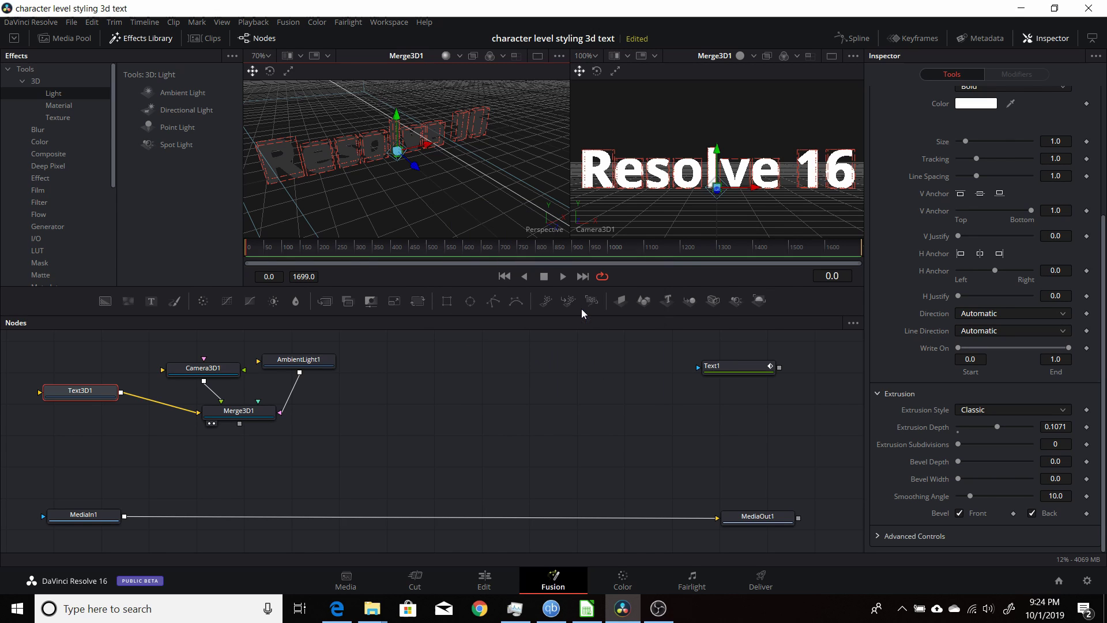
pyautogui.rightClick(662, 203)
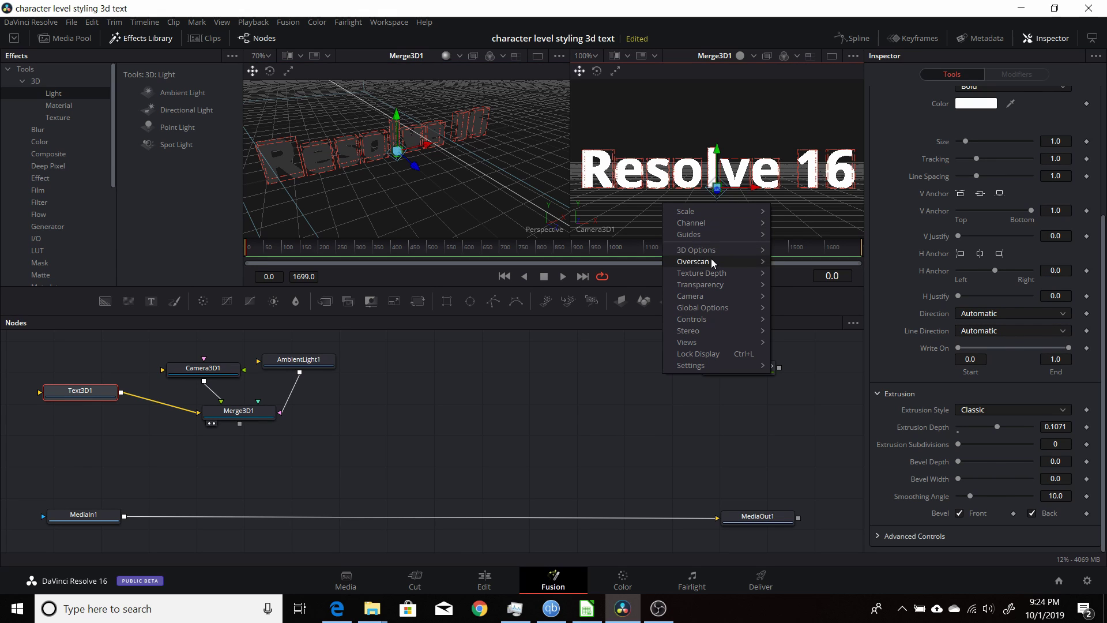
pyautogui.moveTo(715, 250)
pyautogui.click(807, 291)
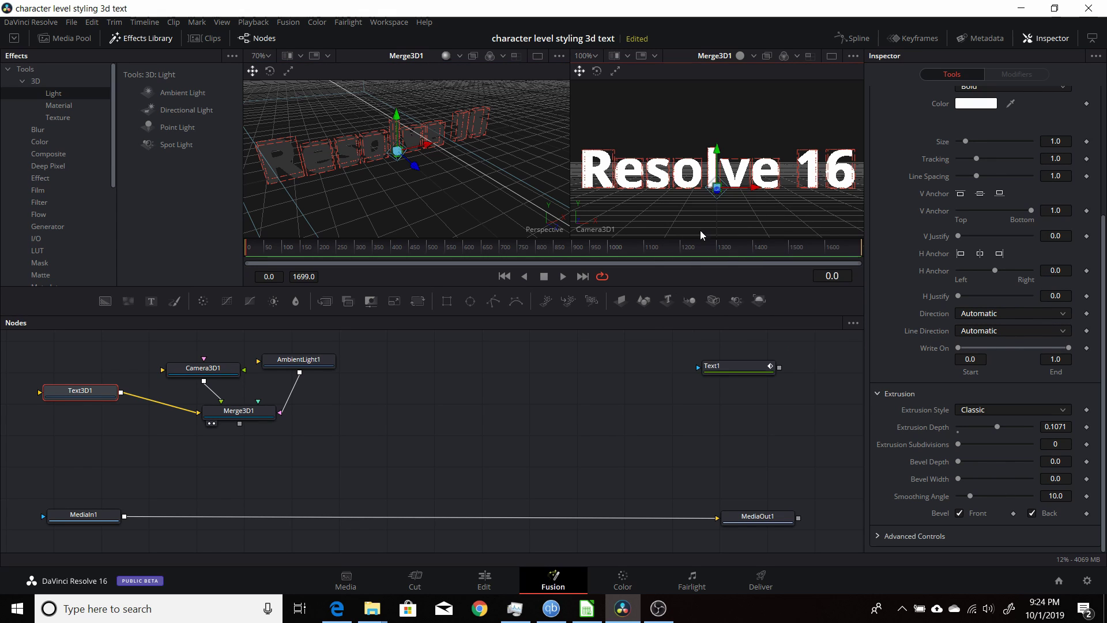
pyautogui.rightClick(686, 217)
pyautogui.moveTo(748, 263)
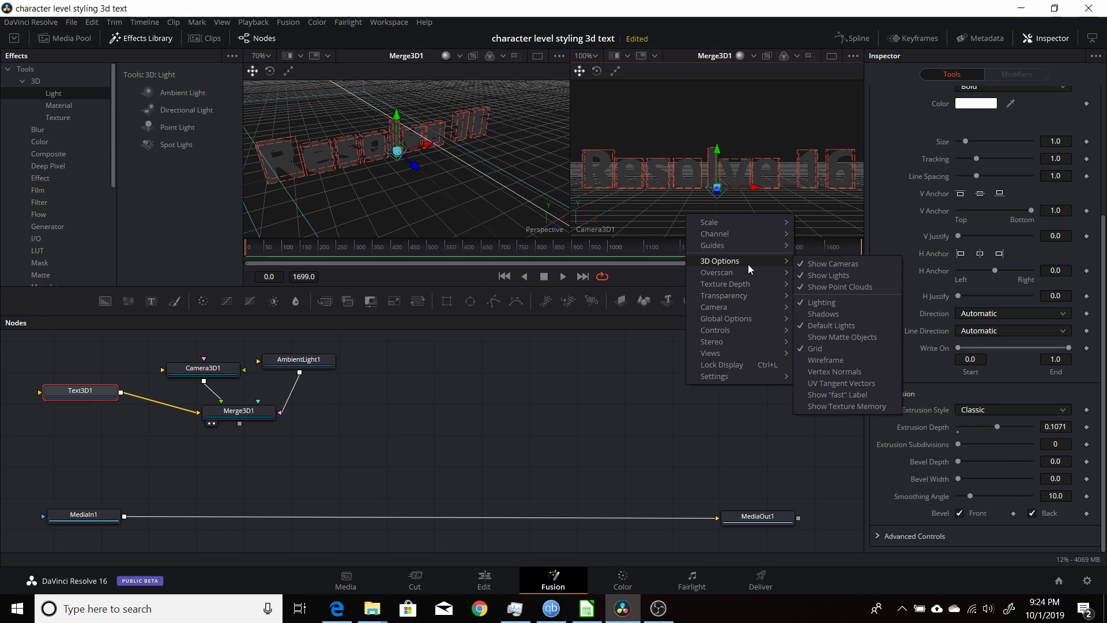
pyautogui.click(814, 310)
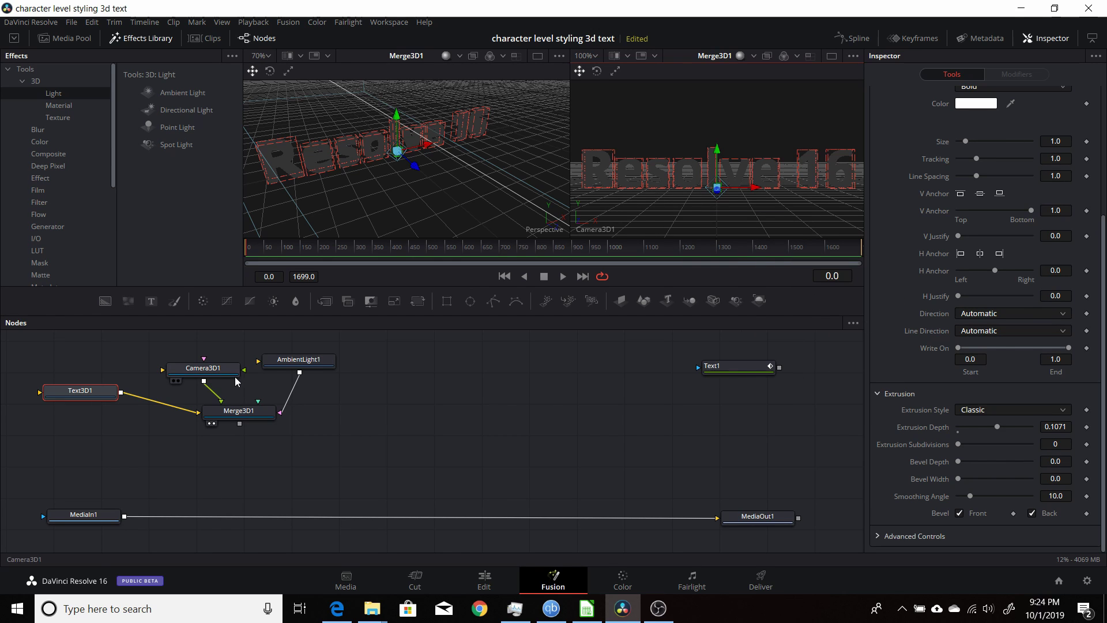
# Raise AmbientLight1's intensity from 0.2 to 0.268
pyautogui.click(305, 360)
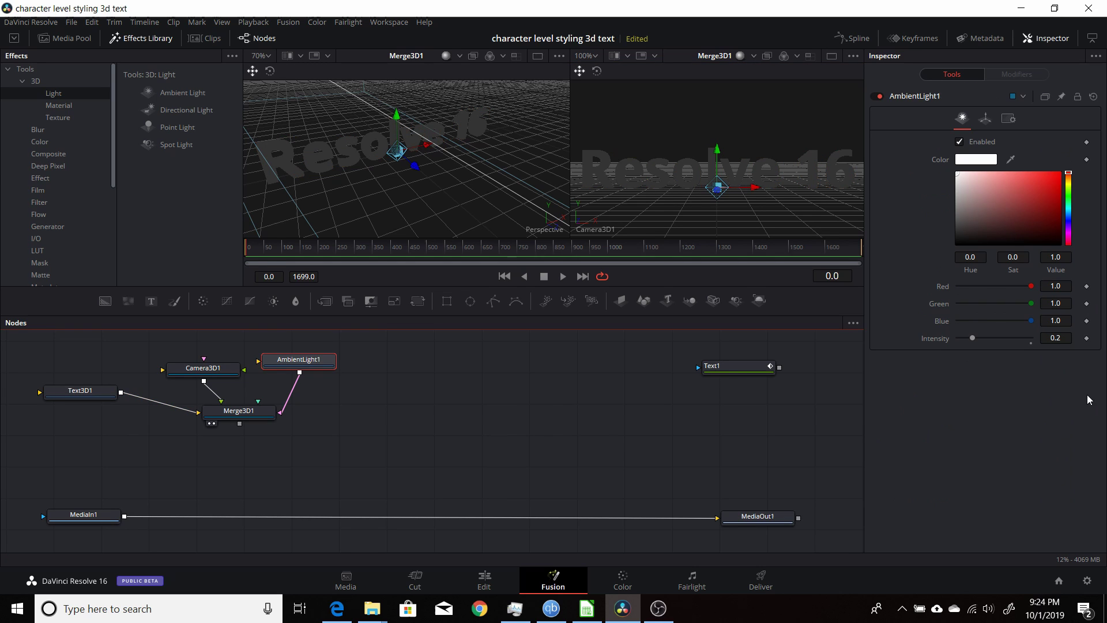
pyautogui.click(973, 338)
pyautogui.moveTo(973, 338); pyautogui.dragTo(978, 338)
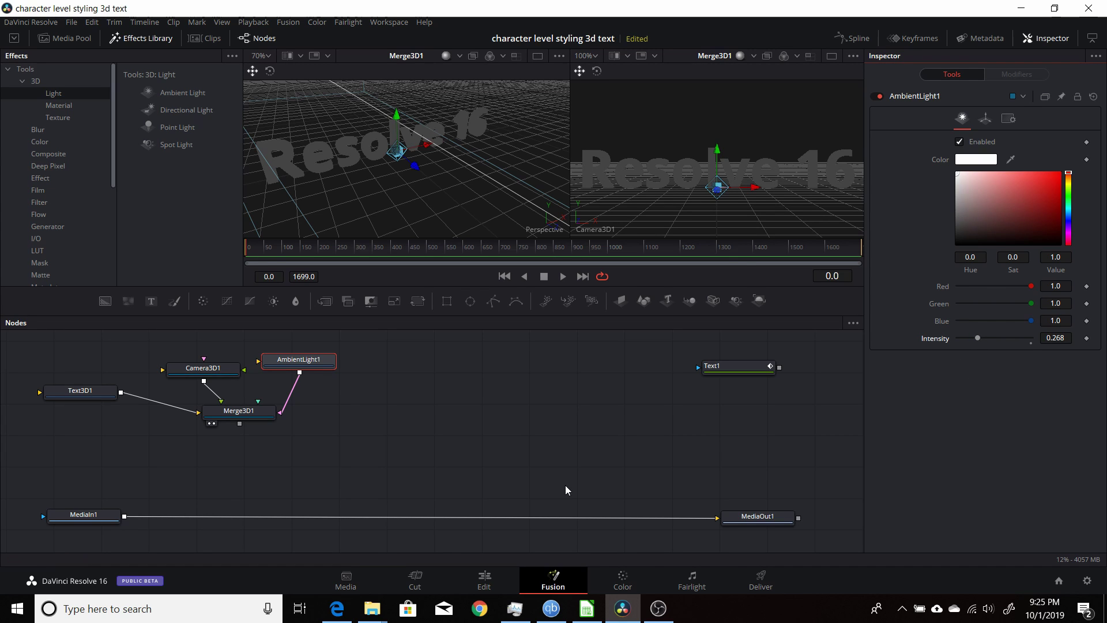
pyautogui.click(238, 411)
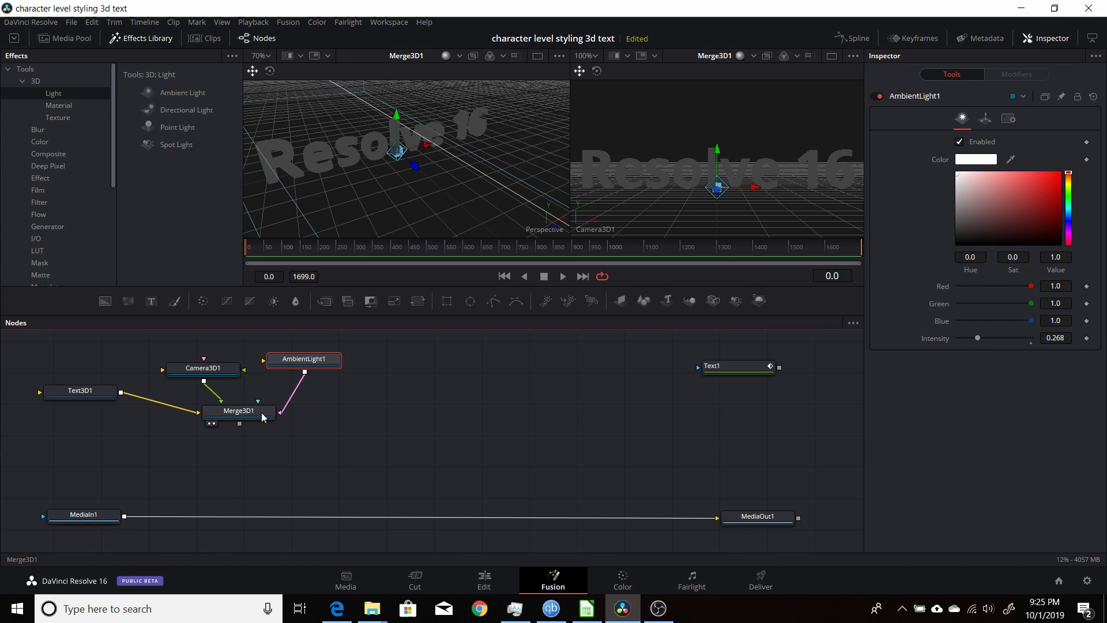
# Add Renderer3D1 after Merge3D1 and enable its Lighting and Shadows
pyautogui.click(758, 302)
pyautogui.moveTo(341, 415); pyautogui.dragTo(364, 413)
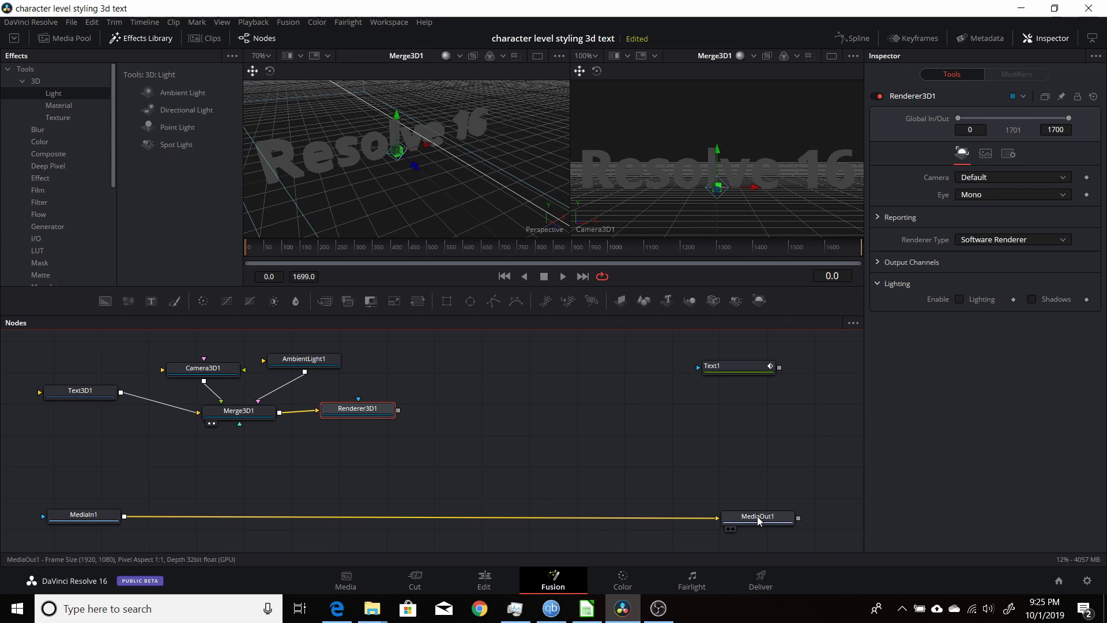
pyautogui.moveTo(756, 519); pyautogui.dragTo(757, 515)
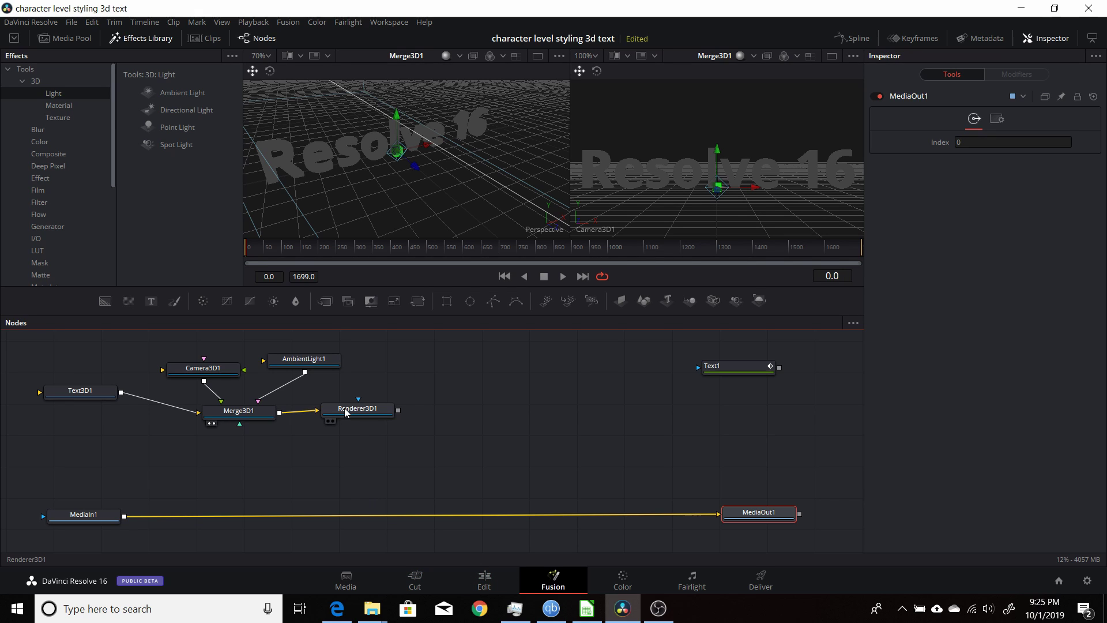
pyautogui.moveTo(350, 410); pyautogui.dragTo(351, 411)
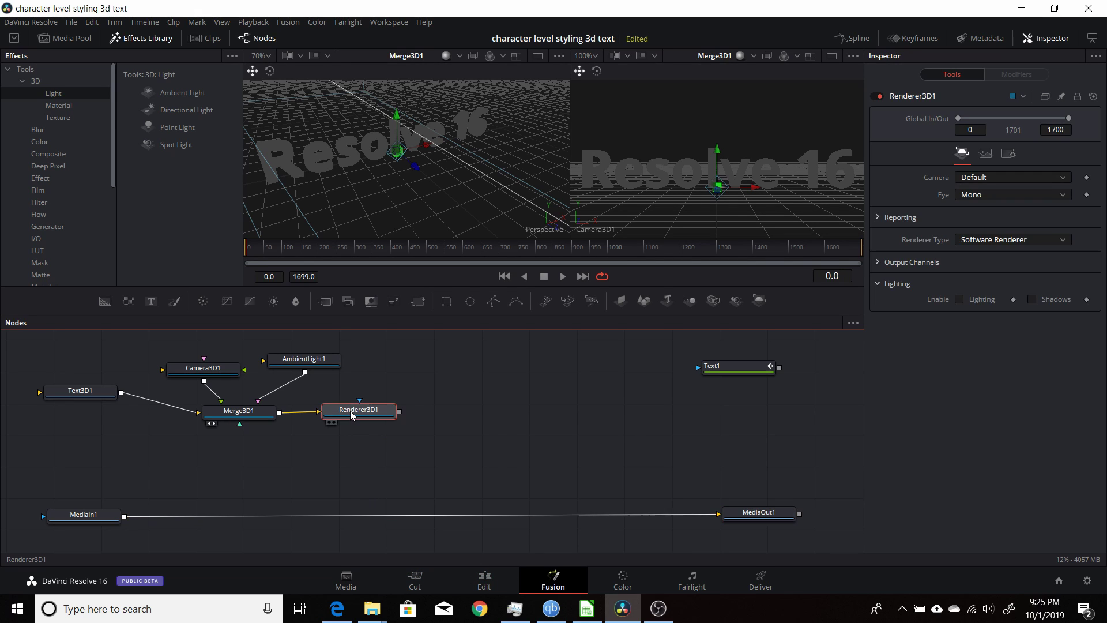
pyautogui.click(960, 300)
pyautogui.click(1032, 300)
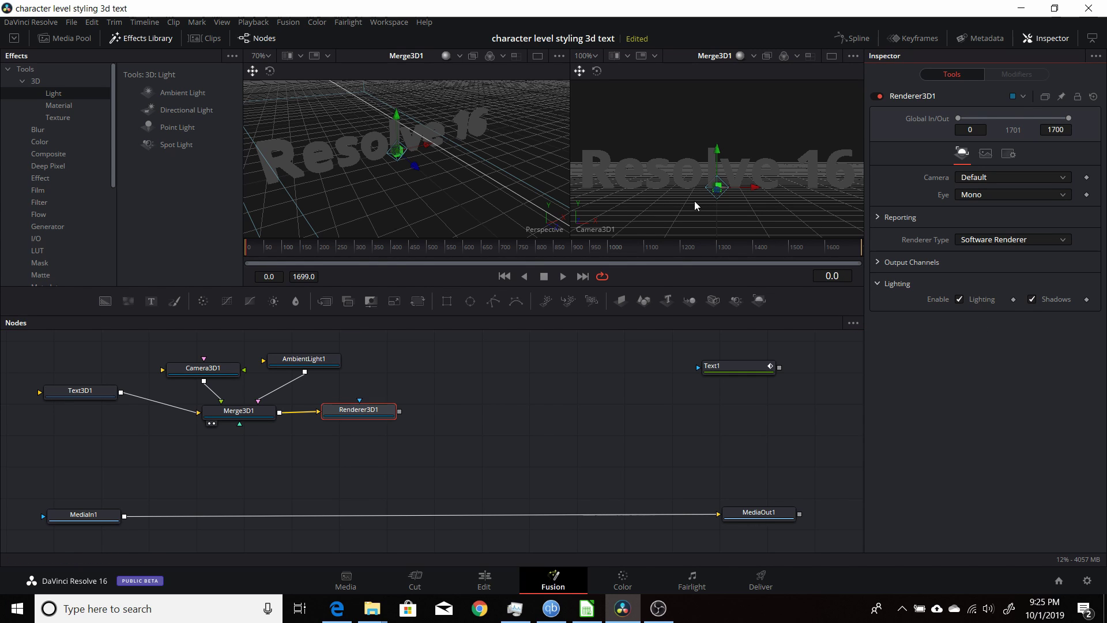
pyautogui.click(379, 412)
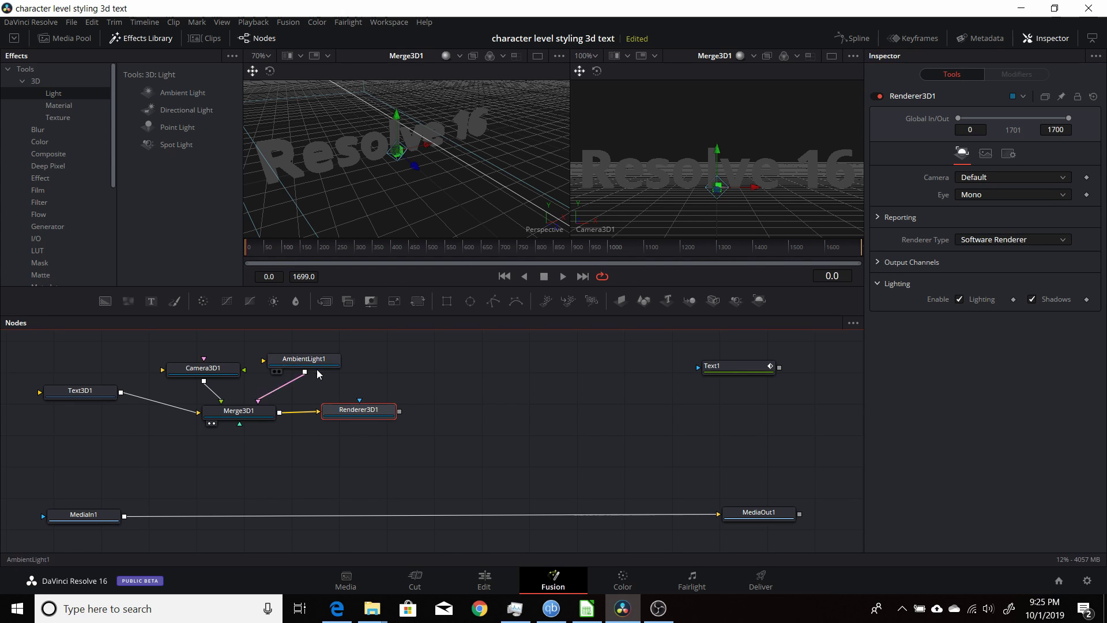
# Preview Renderer3D1 and change the Text3D1 text colour to pink (#ff417d)
pyautogui.press('2')
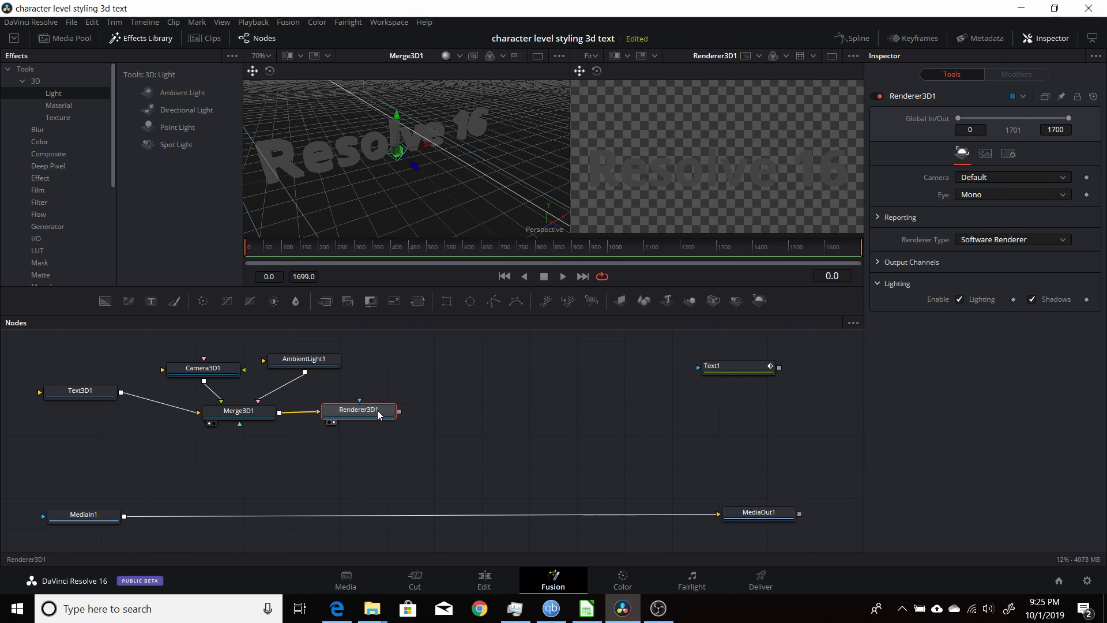
pyautogui.click(99, 394)
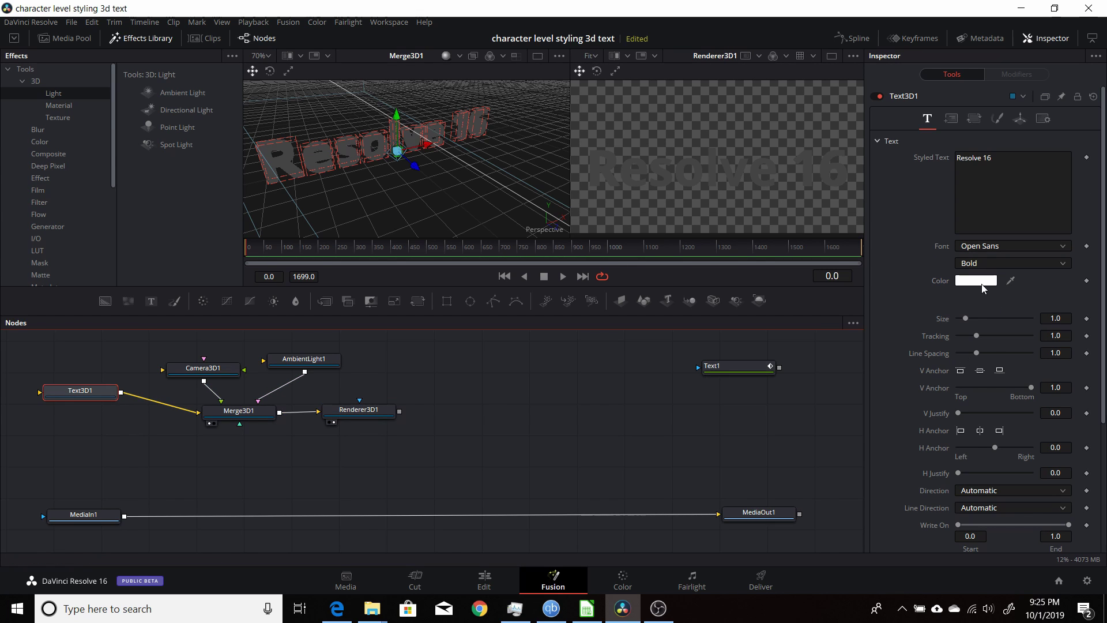
pyautogui.click(961, 284)
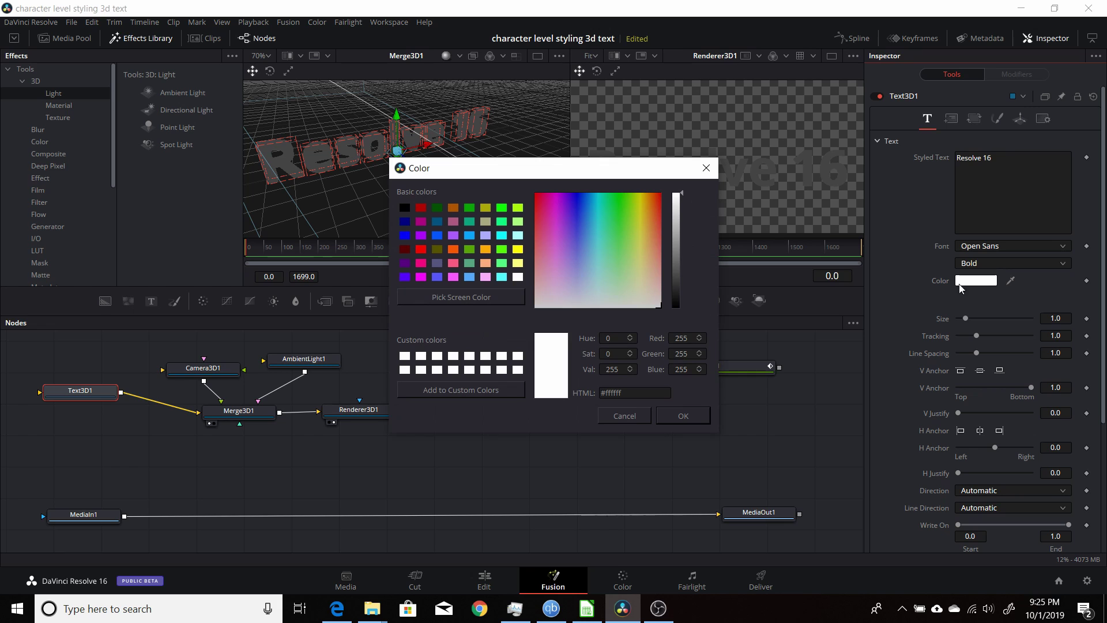
pyautogui.click(541, 223)
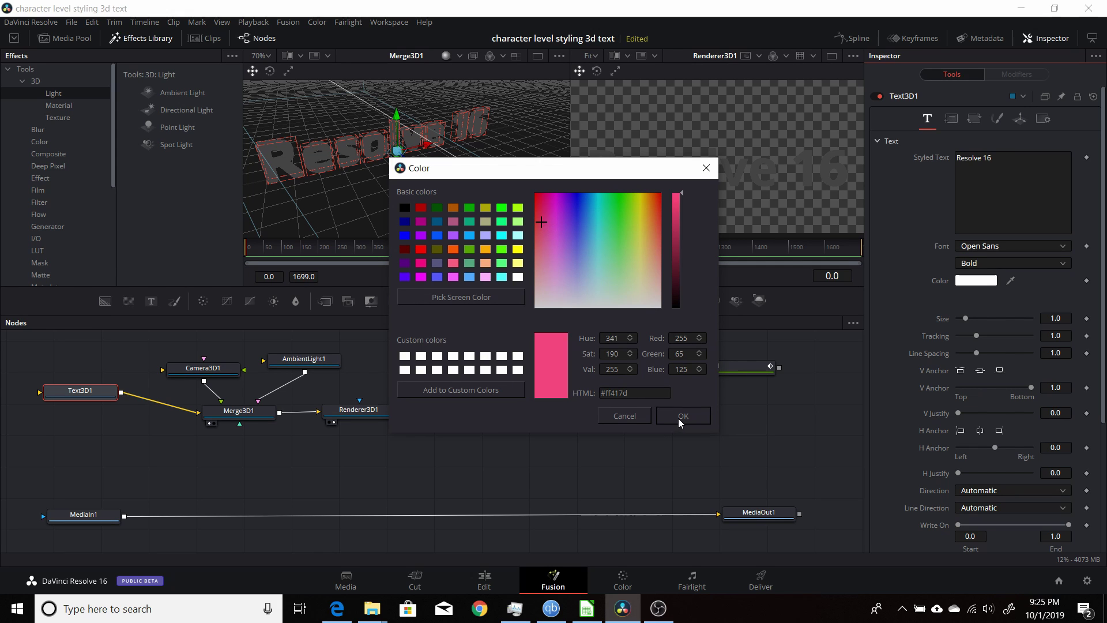
pyautogui.click(678, 417)
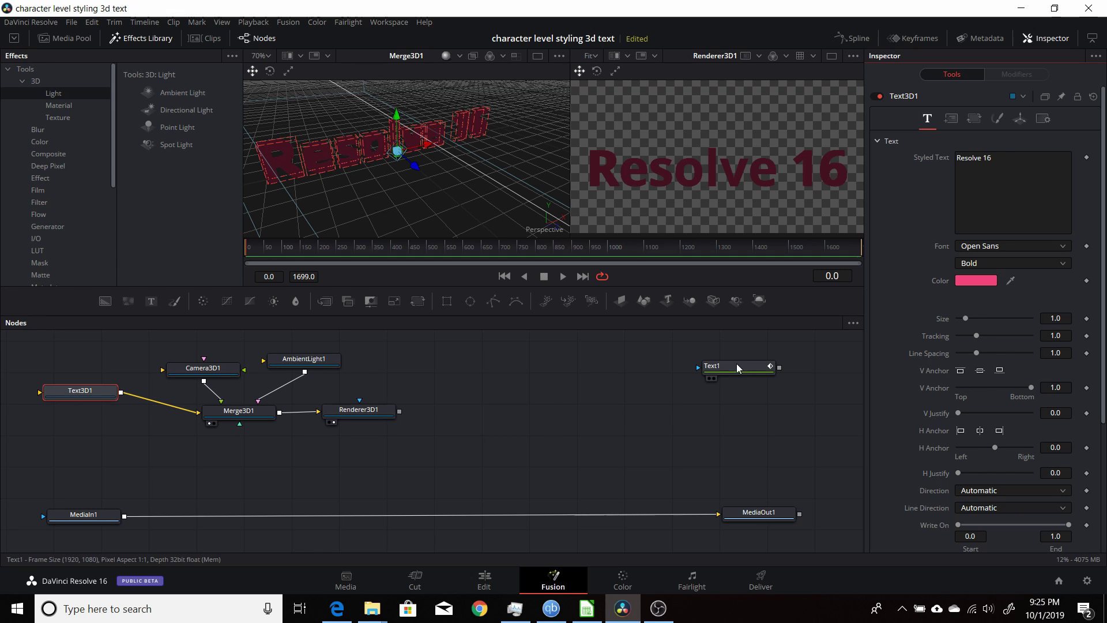
pyautogui.moveTo(736, 364); pyautogui.dragTo(725, 366)
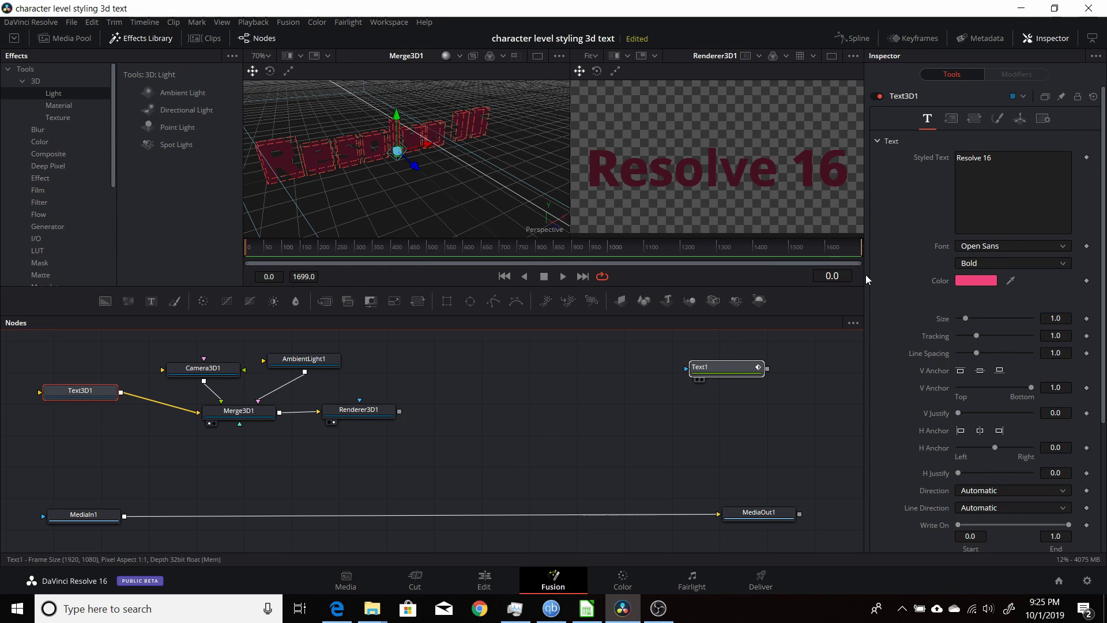
# Connect Text3D1's Styled Text to CharacterLevelStyling1 > Styled Text from Text1
pyautogui.click(1005, 75)
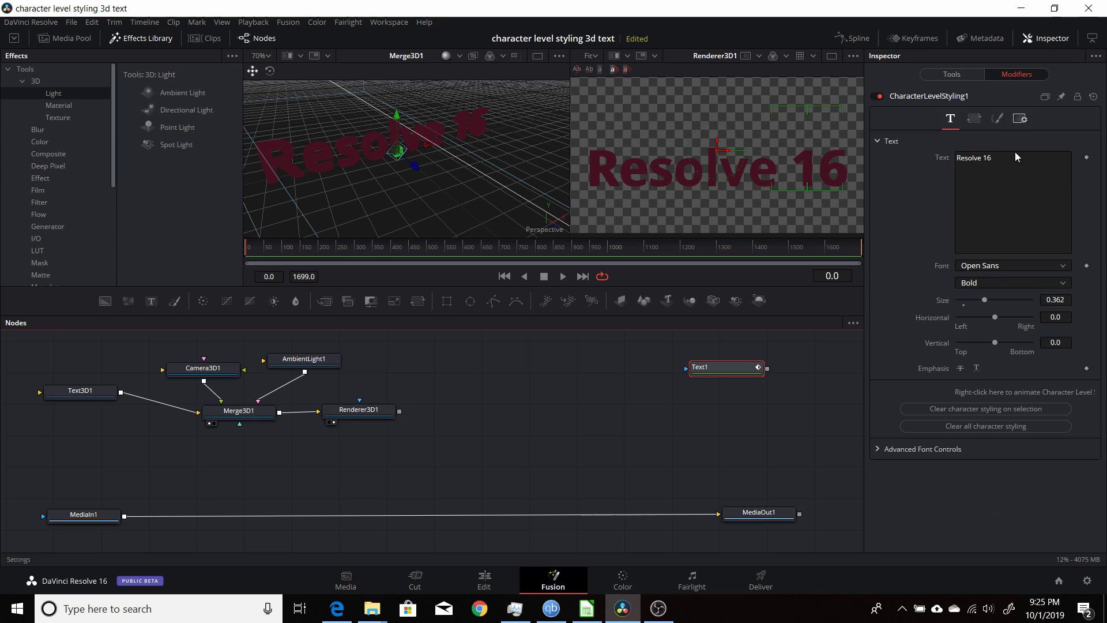
pyautogui.click(951, 75)
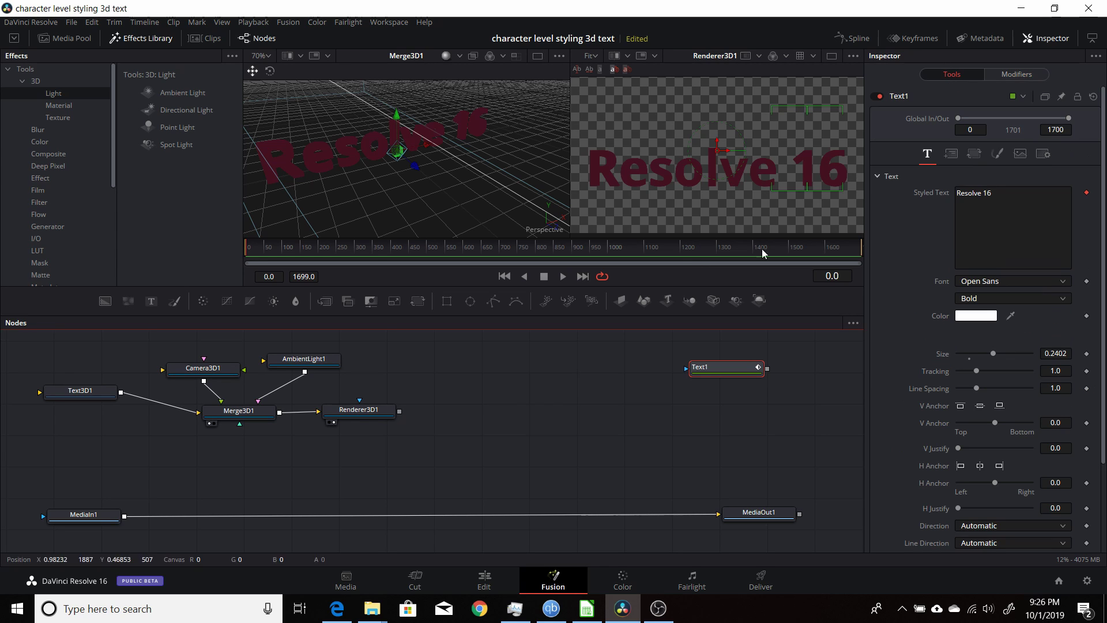
pyautogui.click(81, 395)
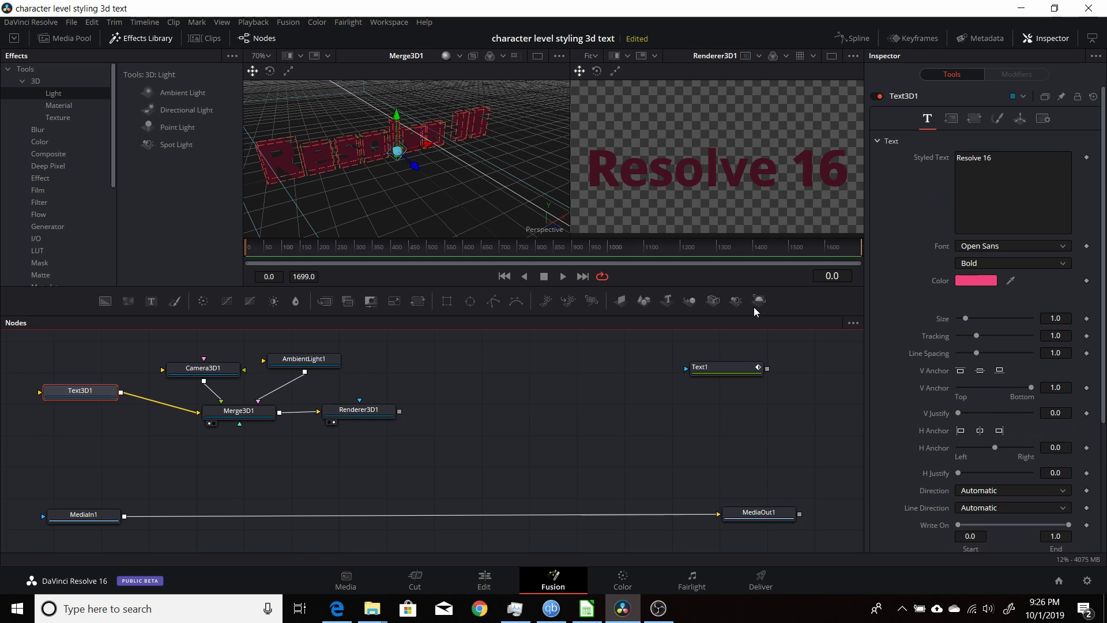
pyautogui.rightClick(984, 180)
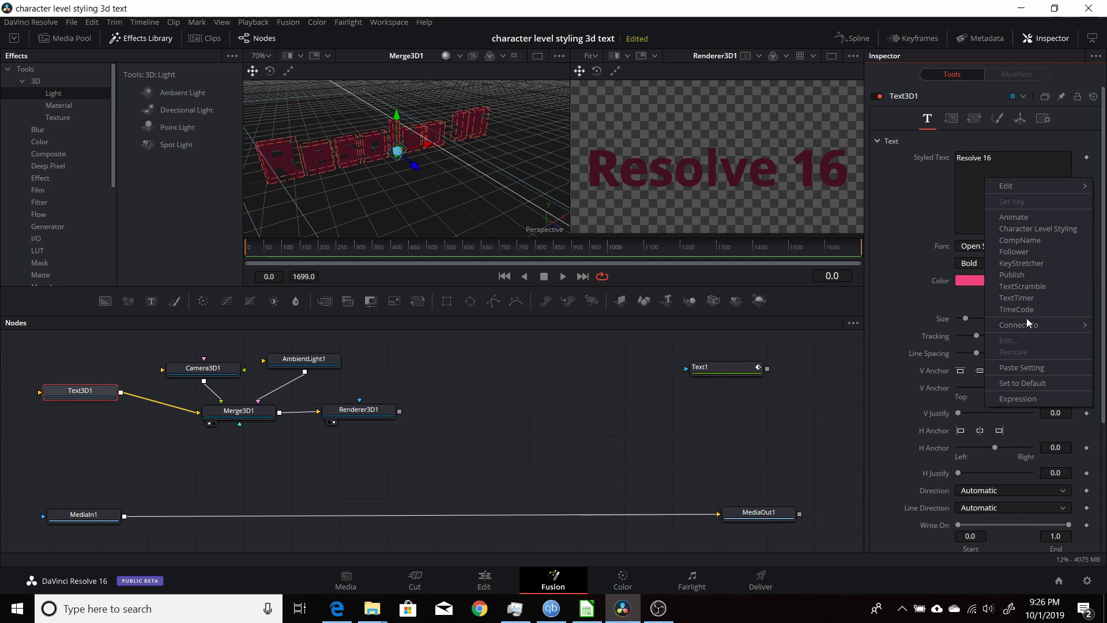
pyautogui.moveTo(1023, 325)
pyautogui.moveTo(954, 327)
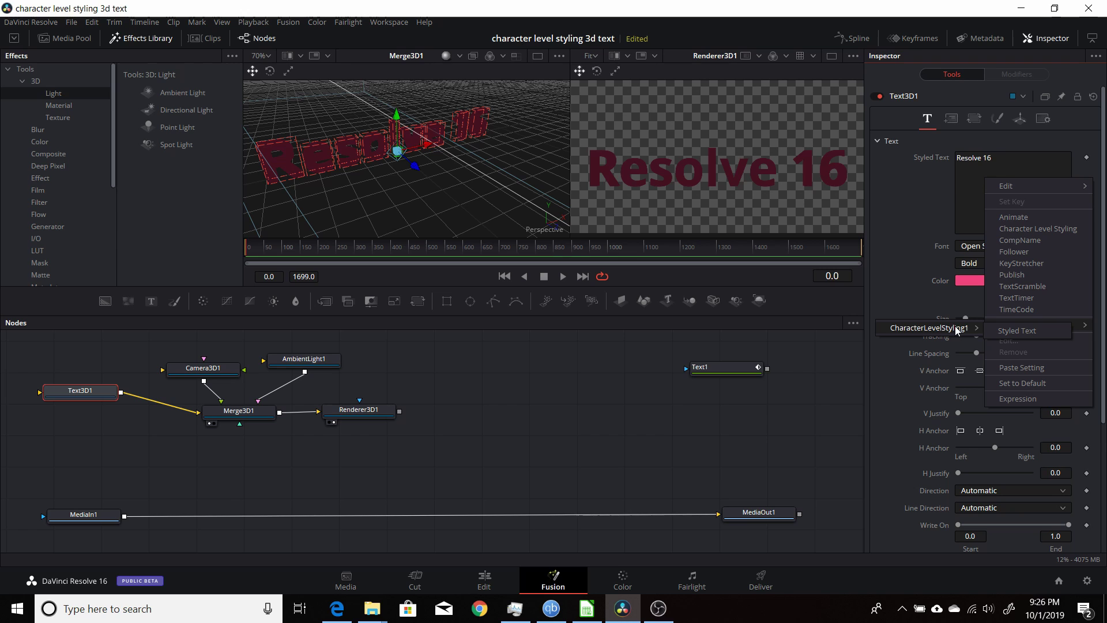
pyautogui.click(1015, 330)
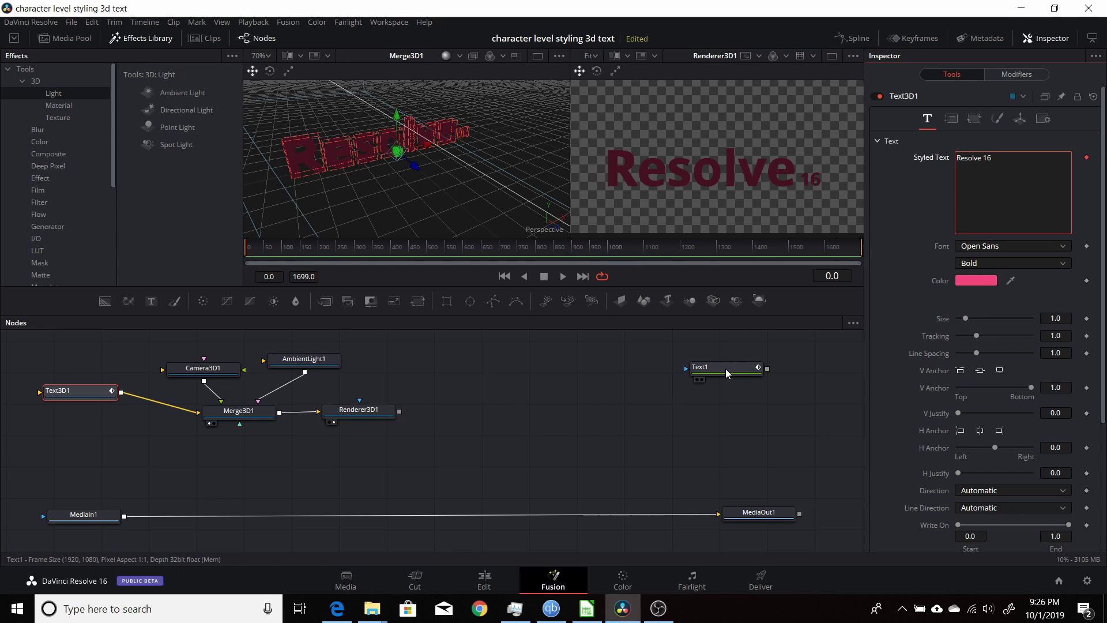
# Show Text3D1's new CharacterLevelStyling1 modifier settings, with size 0.362
pyautogui.moveTo(726, 368); pyautogui.dragTo(728, 365)
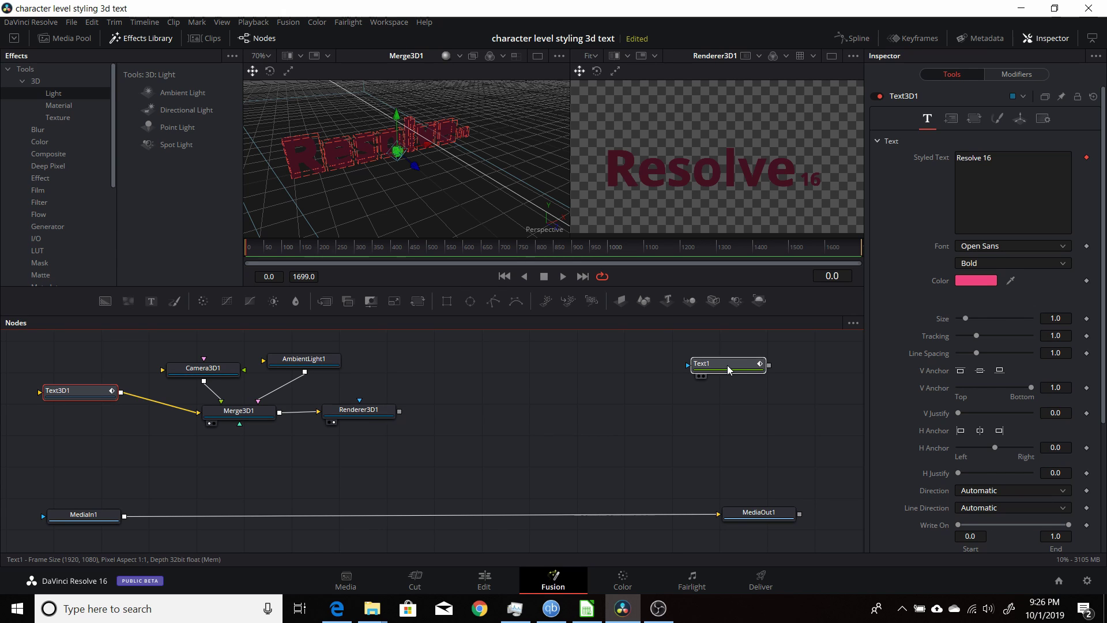
pyautogui.click(90, 395)
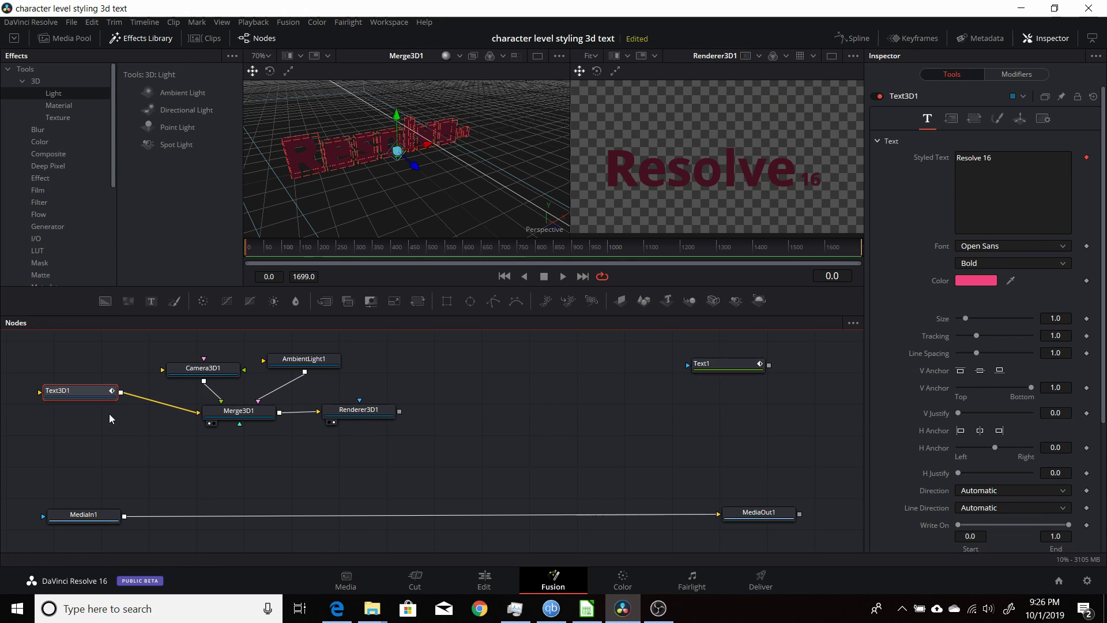
pyautogui.click(1038, 78)
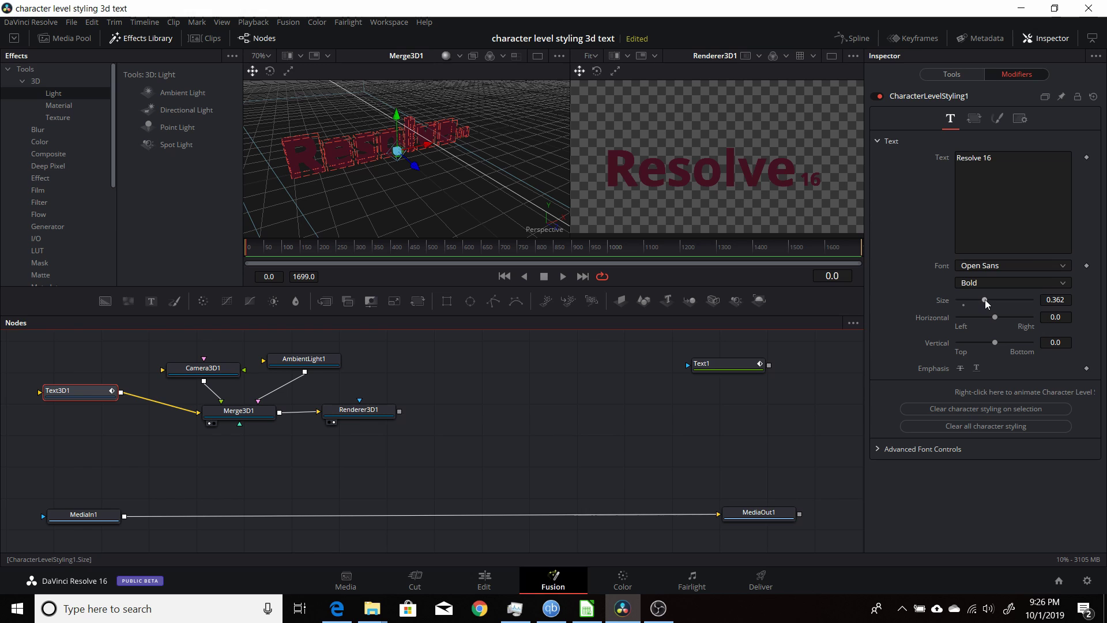
# Set the CharacterLevelStyling1 size of the '16' to 1.5
pyautogui.moveTo(983, 300); pyautogui.dragTo(1036, 295)
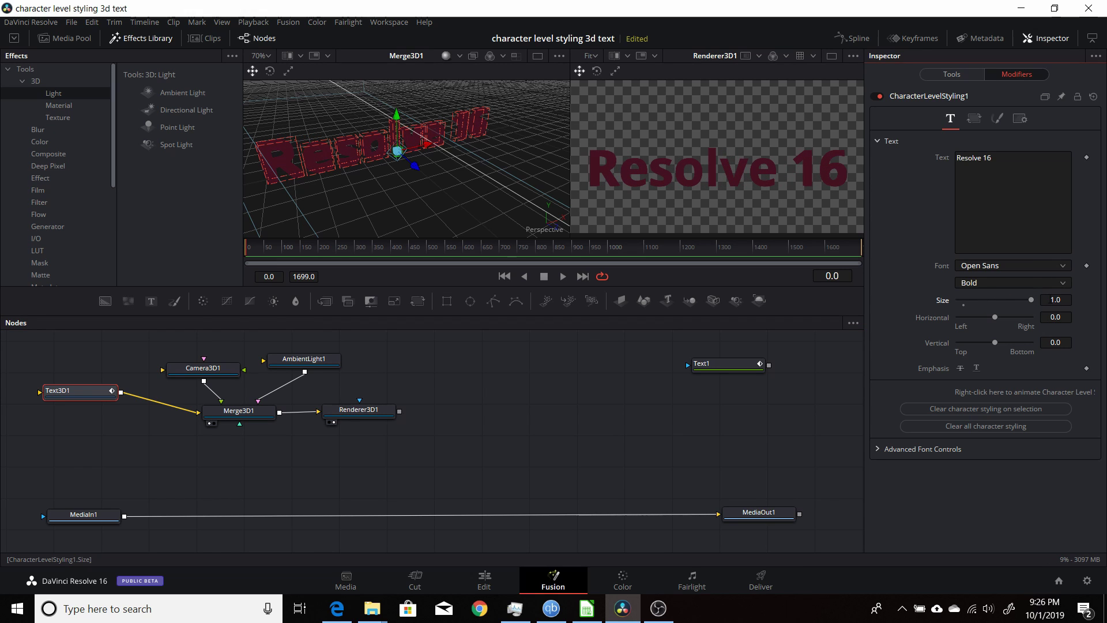
pyautogui.click(1051, 300)
pyautogui.write('1.5')
pyautogui.press('Tab')
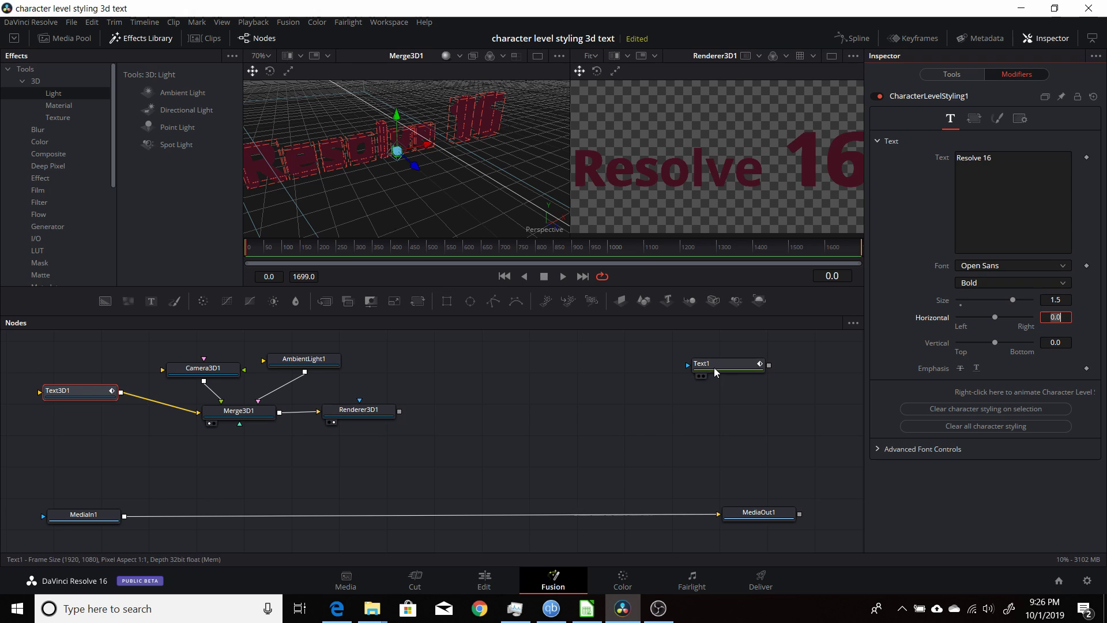
pyautogui.moveTo(713, 370); pyautogui.dragTo(718, 366)
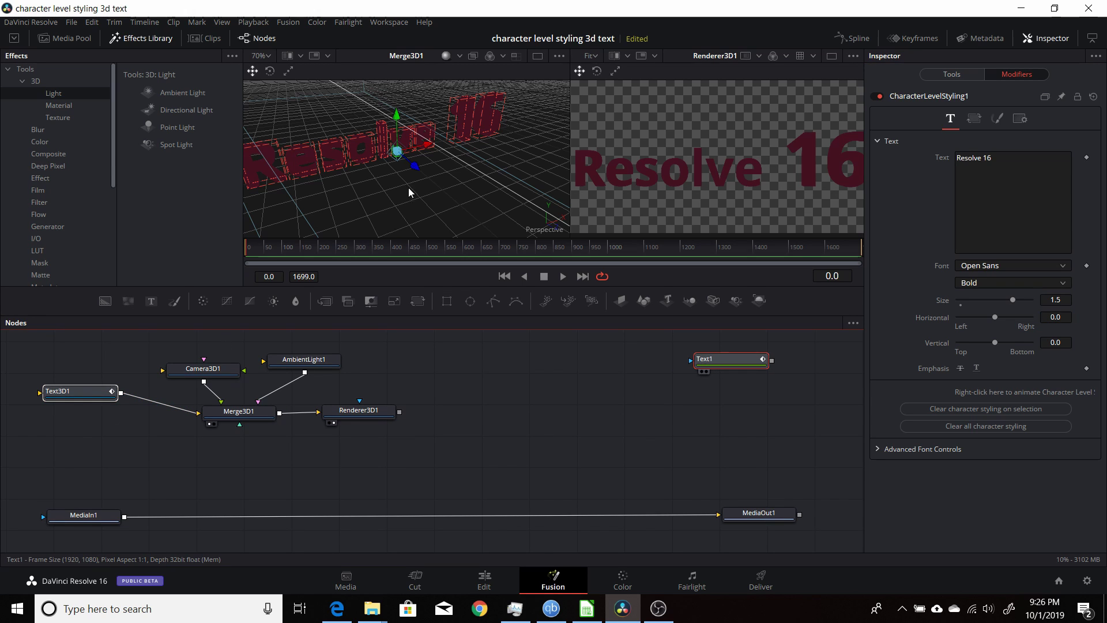
pyautogui.click(366, 410)
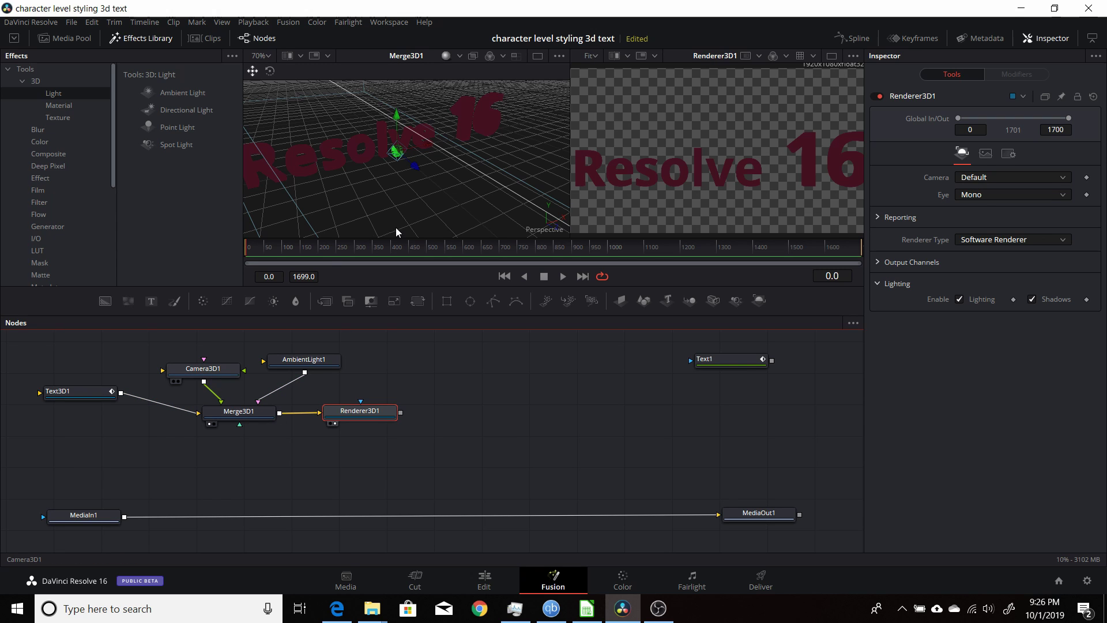
# Zoom out the 3D viewer and move Camera3D1 upward to re-frame the text
pyautogui.click(406, 172)
pyautogui.scroll(-5, 405, 172)
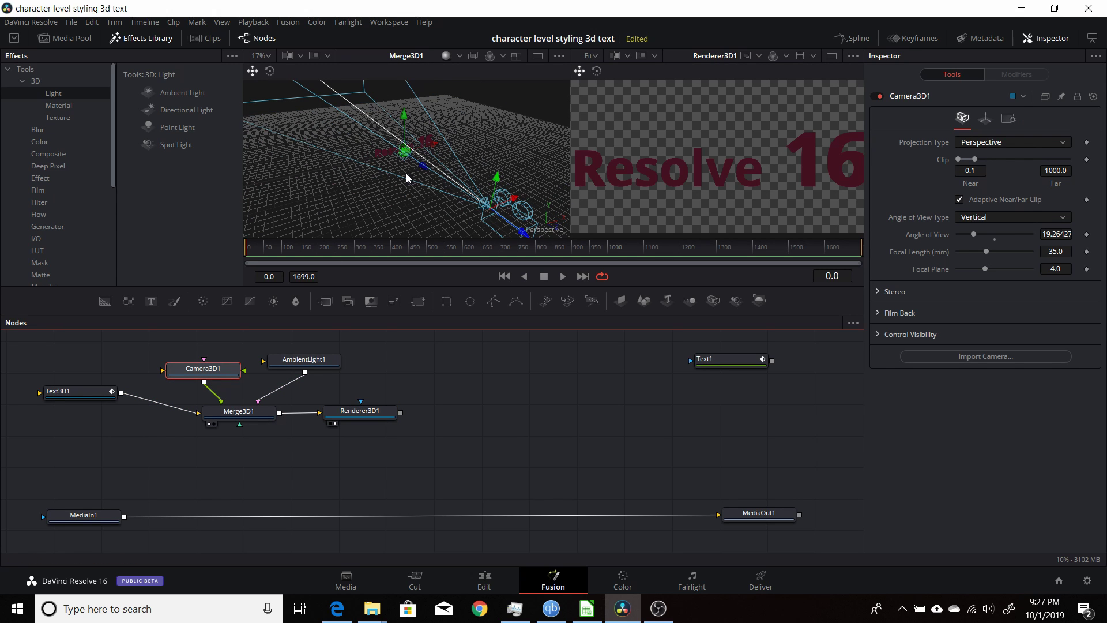
pyautogui.scroll(-1, 406, 173)
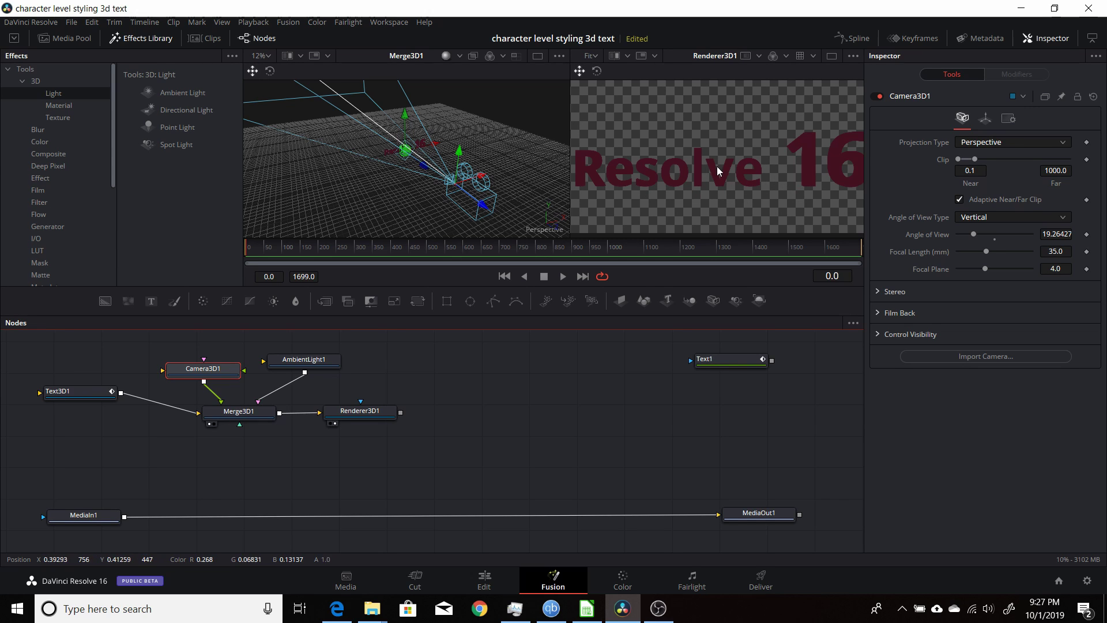
pyautogui.moveTo(482, 180); pyautogui.dragTo(483, 144)
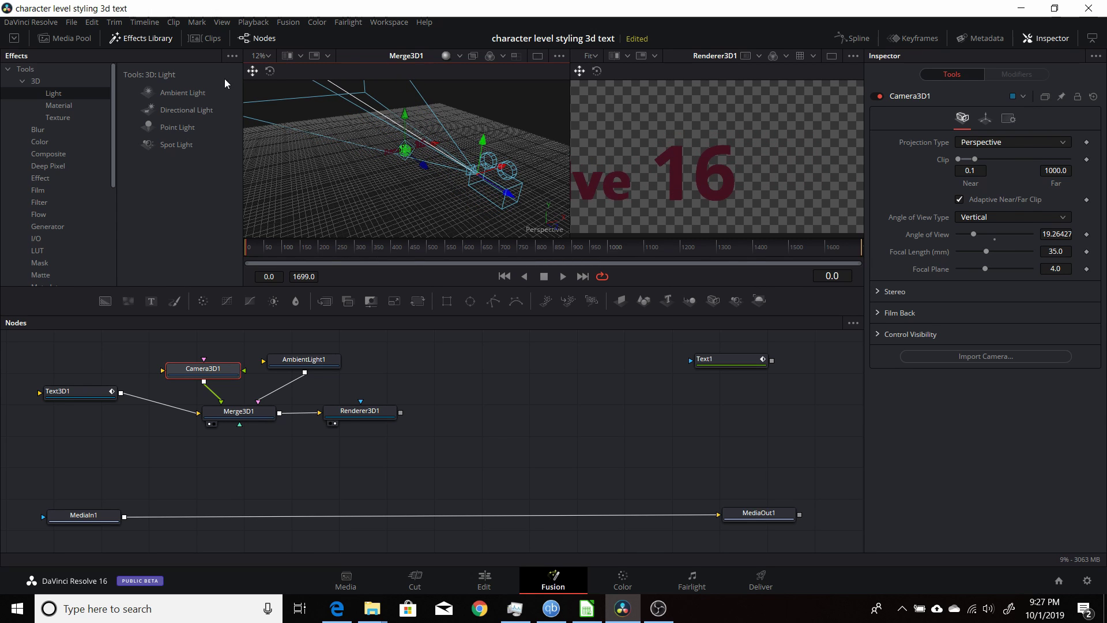
# Rotate Camera3D1 until the 'Resolve 16' text is centred in frame
pyautogui.click(271, 72)
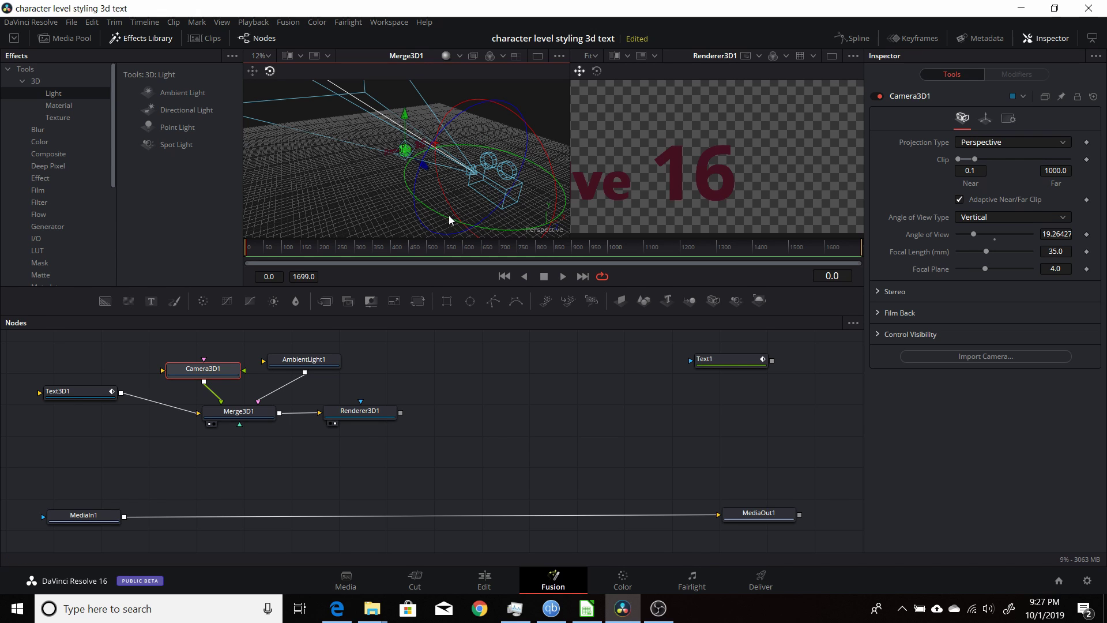
pyautogui.moveTo(446, 217); pyautogui.dragTo(472, 217)
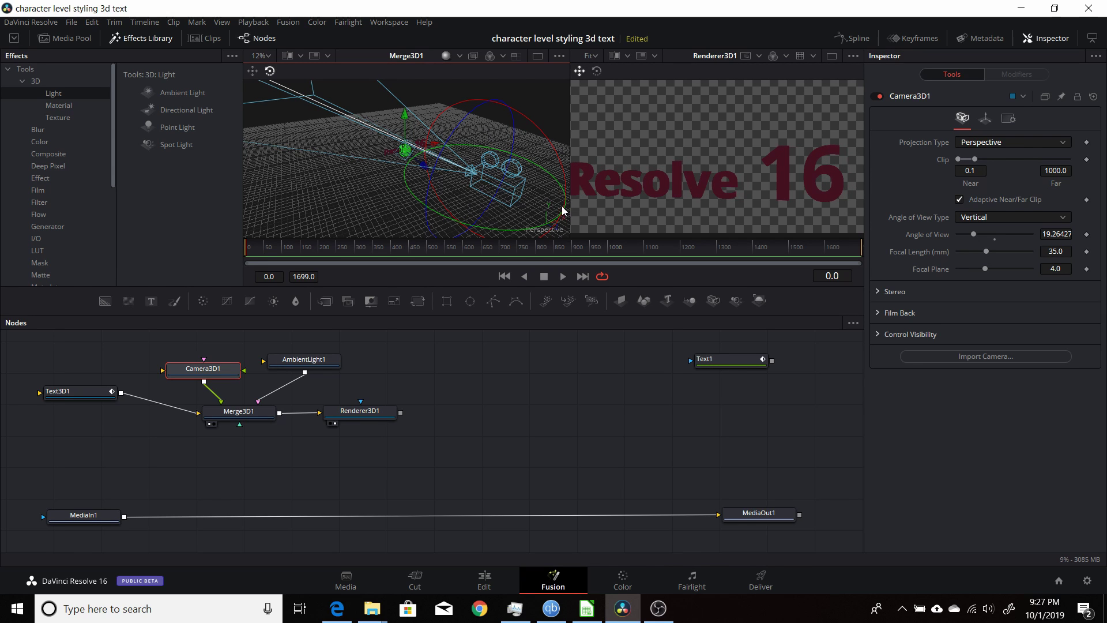
pyautogui.moveTo(453, 222); pyautogui.dragTo(455, 222)
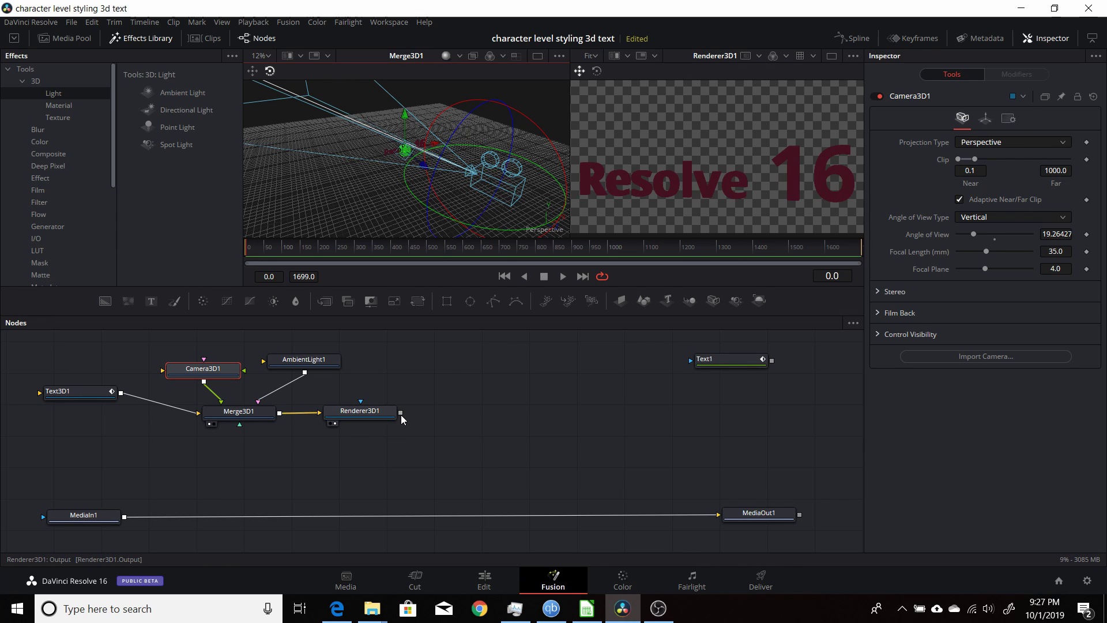
# Merge Renderer3D1 over the MediaIn1 park footage, preview MediaOut1, and go to the Edit page
pyautogui.moveTo(401, 413); pyautogui.dragTo(128, 519)
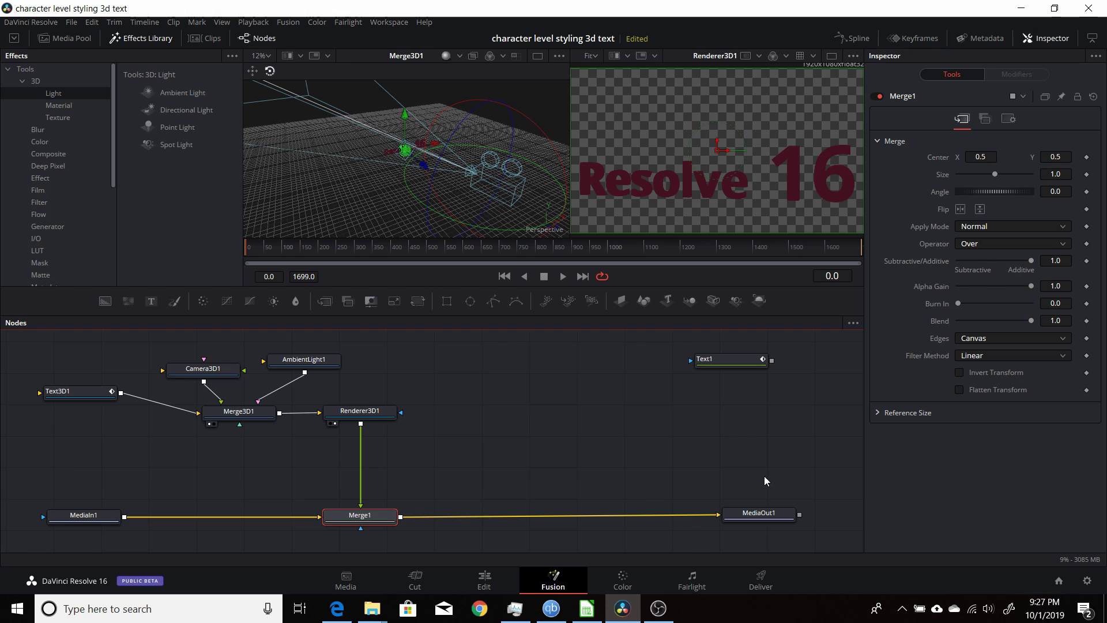
pyautogui.click(765, 515)
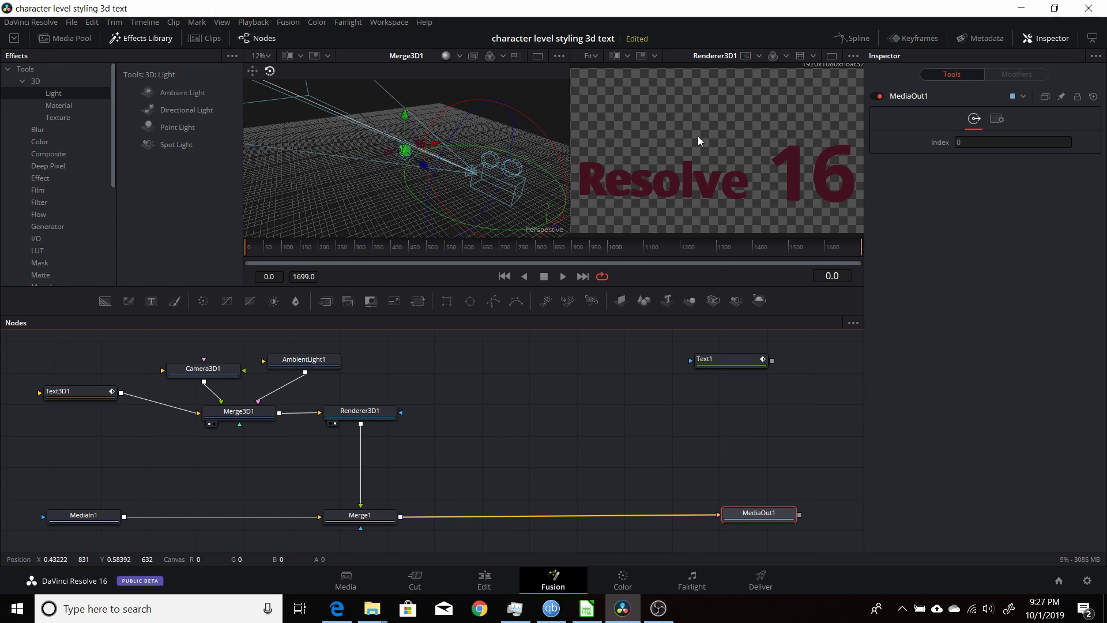
pyautogui.press('2')
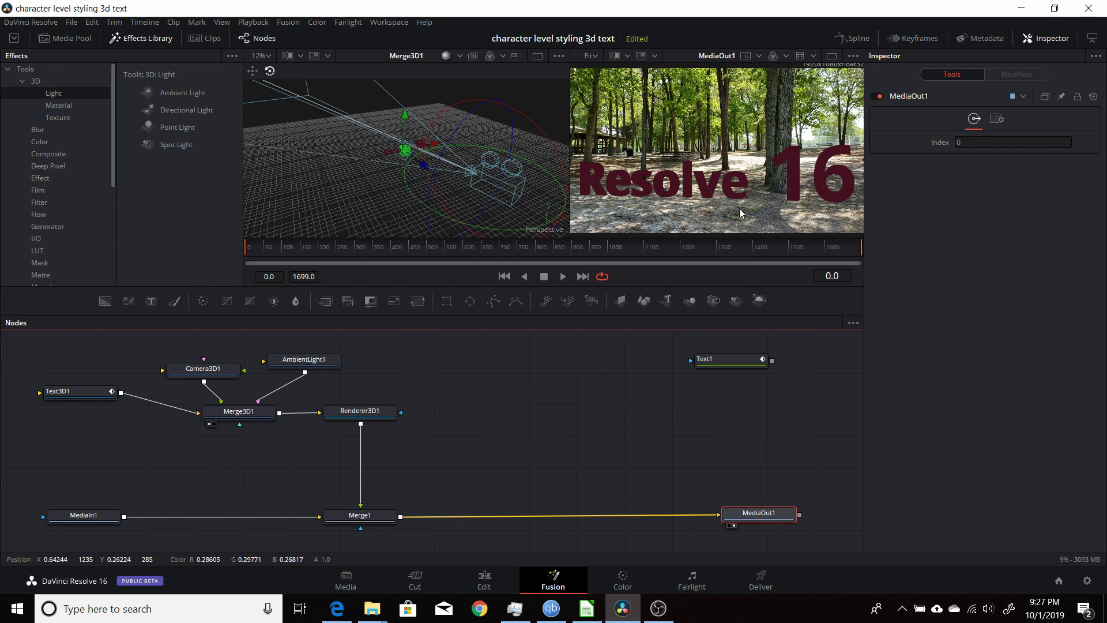
pyautogui.click(483, 579)
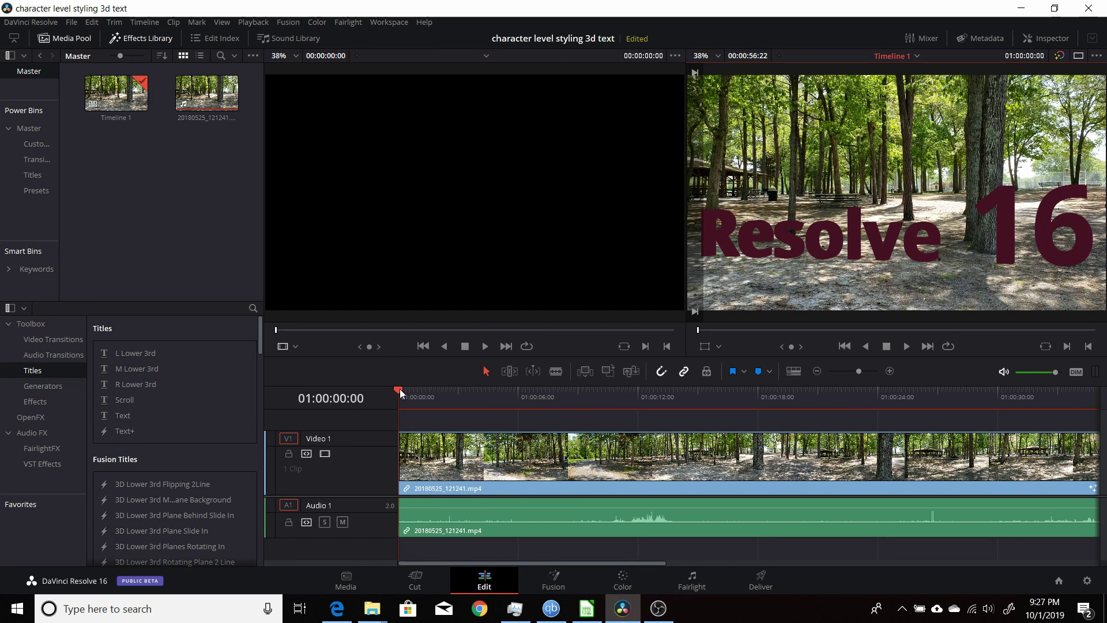
# Scrub the timeline to check the 3D title over the park clip, then return to Fusion
pyautogui.moveTo(399, 388)
pyautogui.mouseDown()
pyautogui.moveTo(623, 413)
pyautogui.moveTo(623, 386)
pyautogui.moveTo(403, 404)
pyautogui.mouseUp()
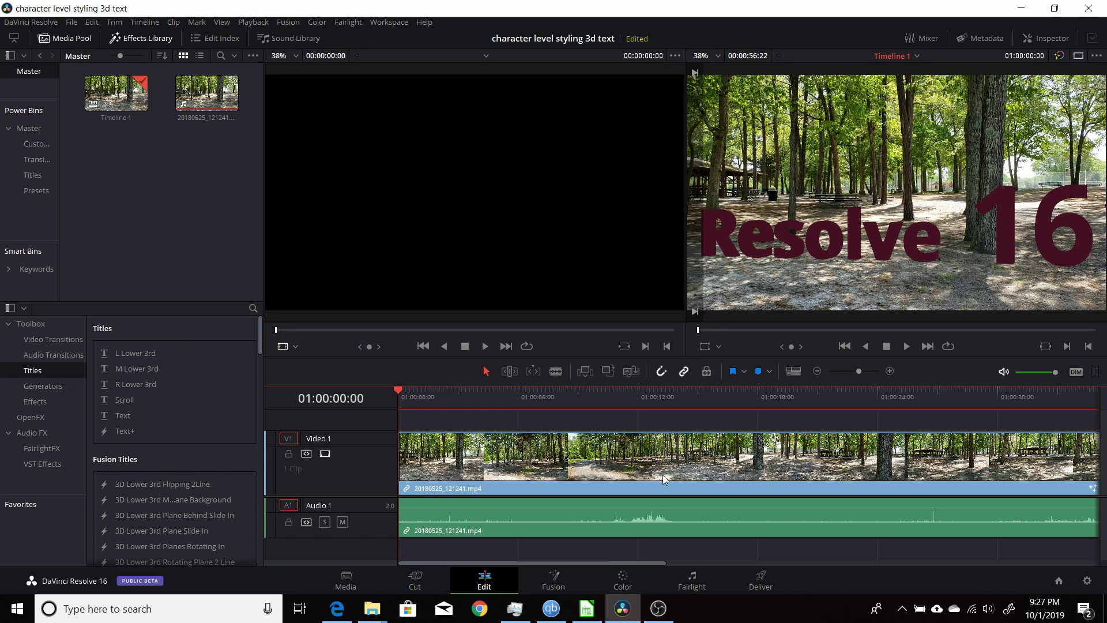
pyautogui.click(546, 583)
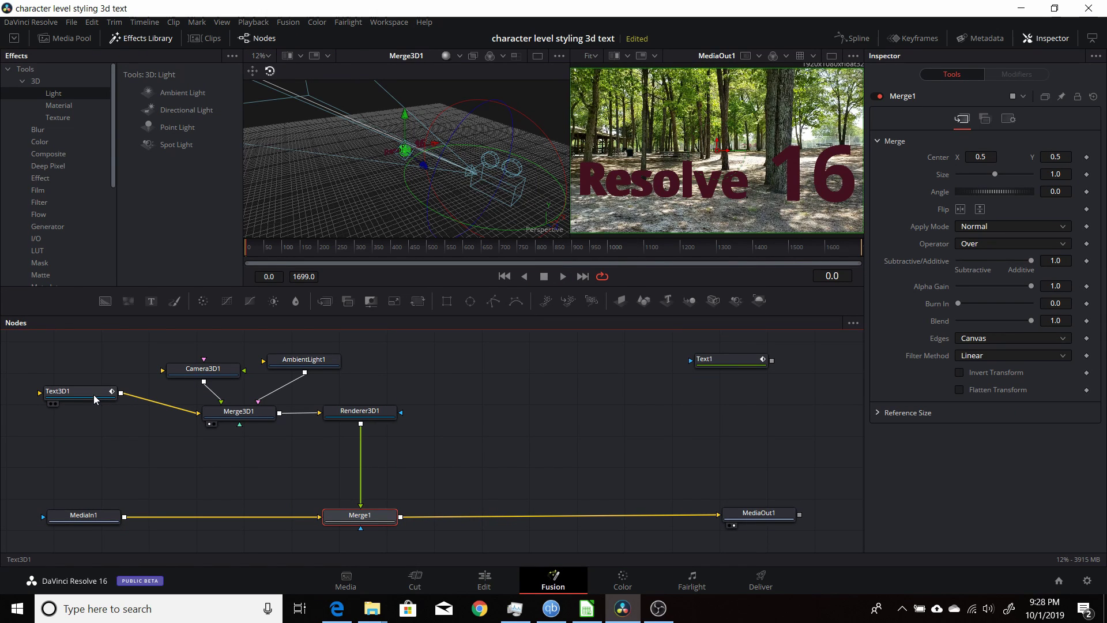
# Raise Text3D1's CharacterLevelStyling1 size for the '16' to 1.591
pyautogui.click(93, 394)
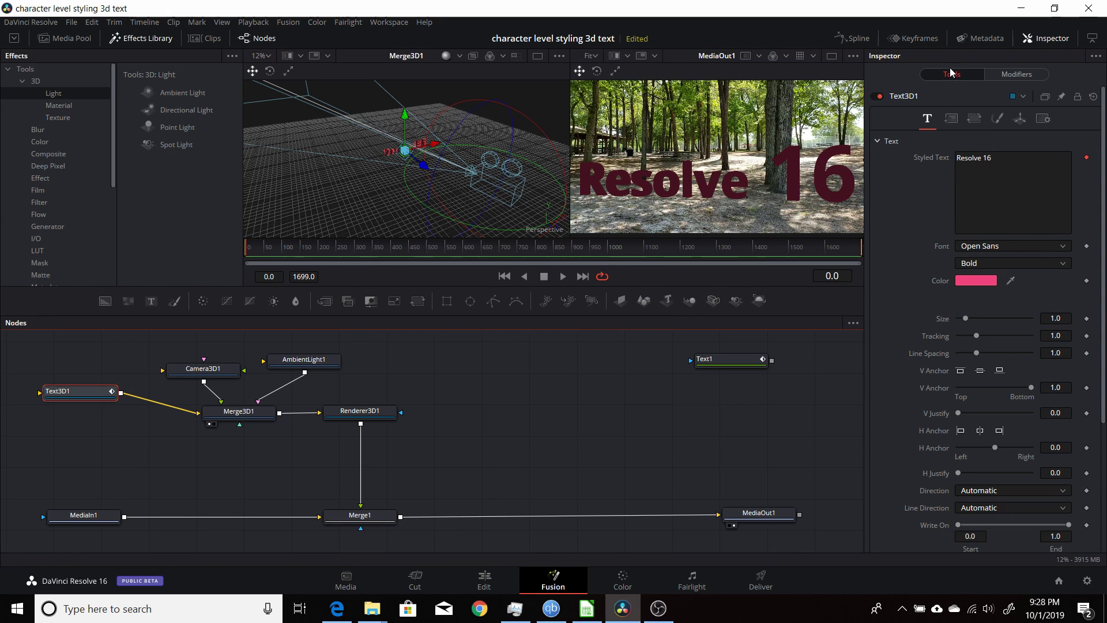
pyautogui.moveTo(968, 320); pyautogui.dragTo(967, 318)
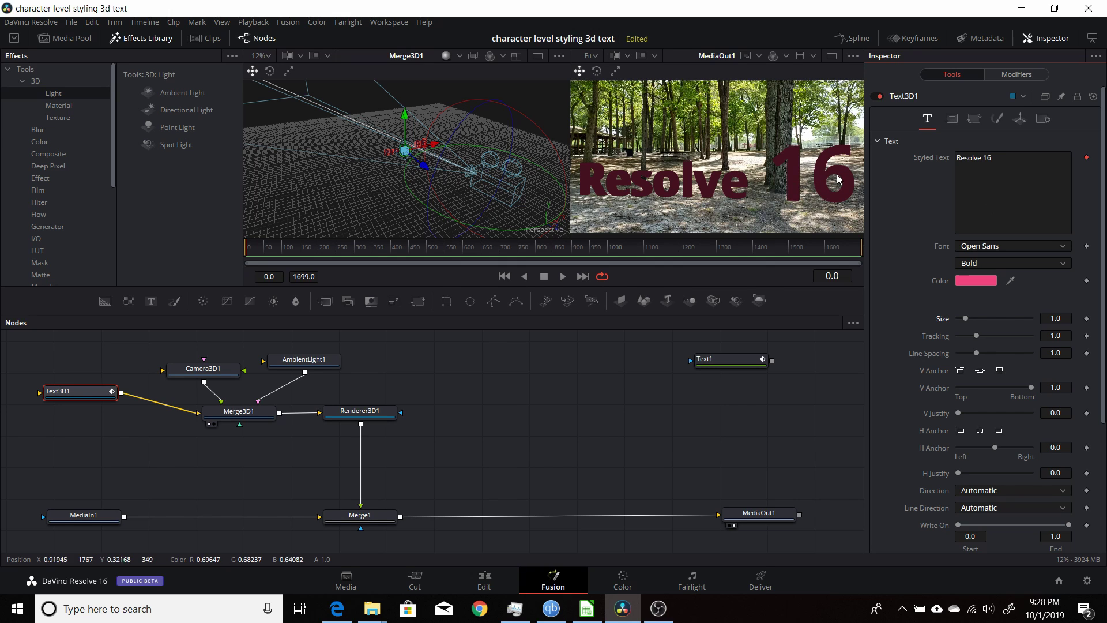
pyautogui.click(1009, 78)
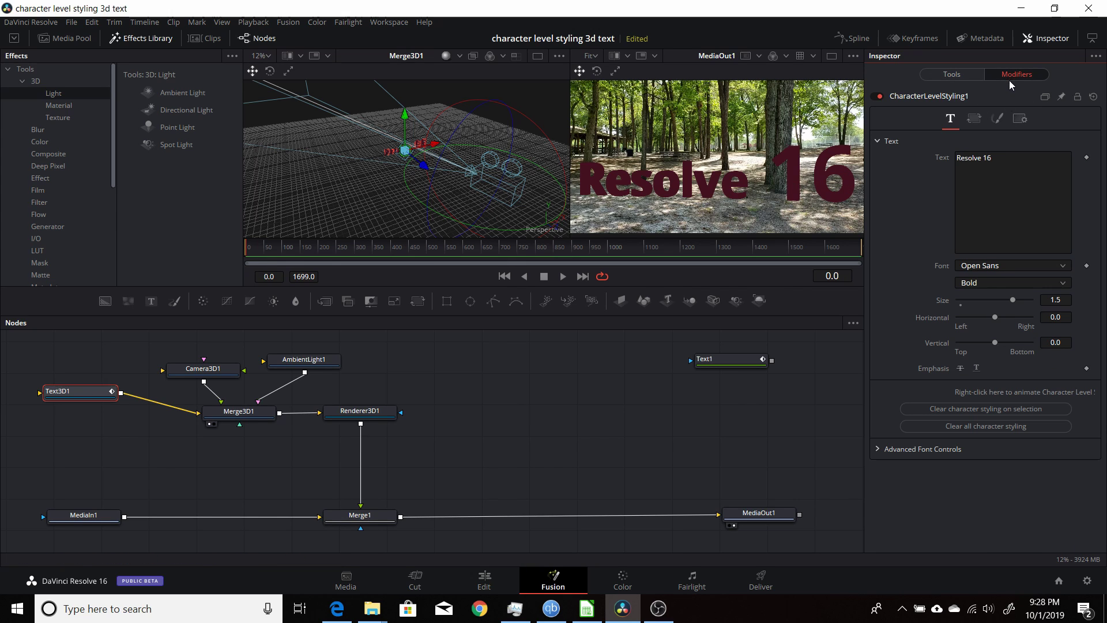
pyautogui.moveTo(1013, 299)
pyautogui.mouseDown()
pyautogui.moveTo(998, 300)
pyautogui.moveTo(1016, 300)
pyautogui.mouseUp()
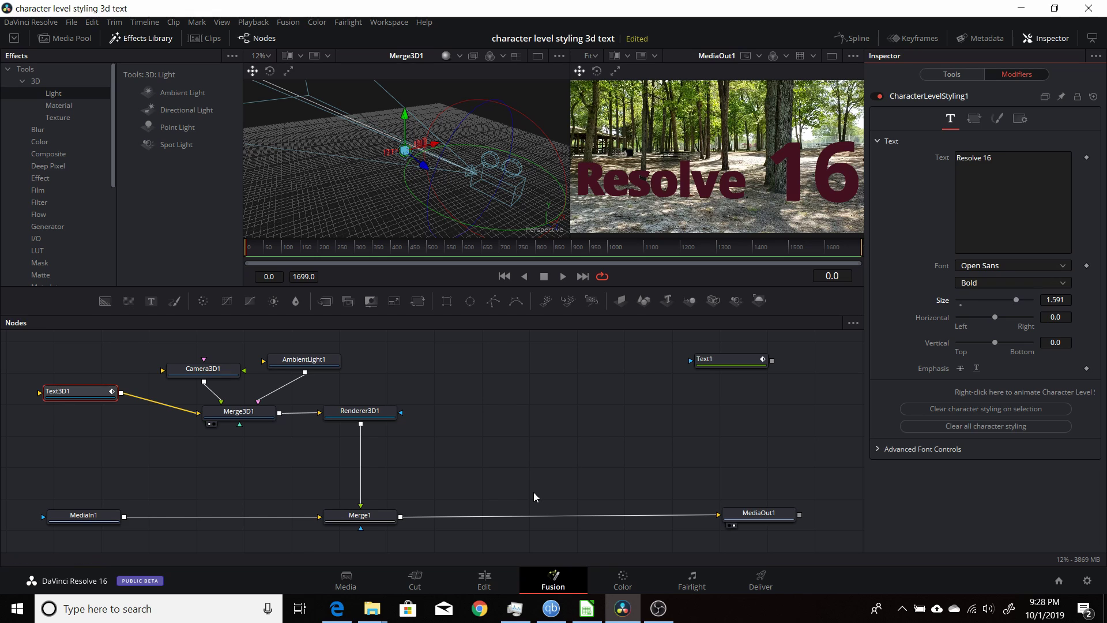